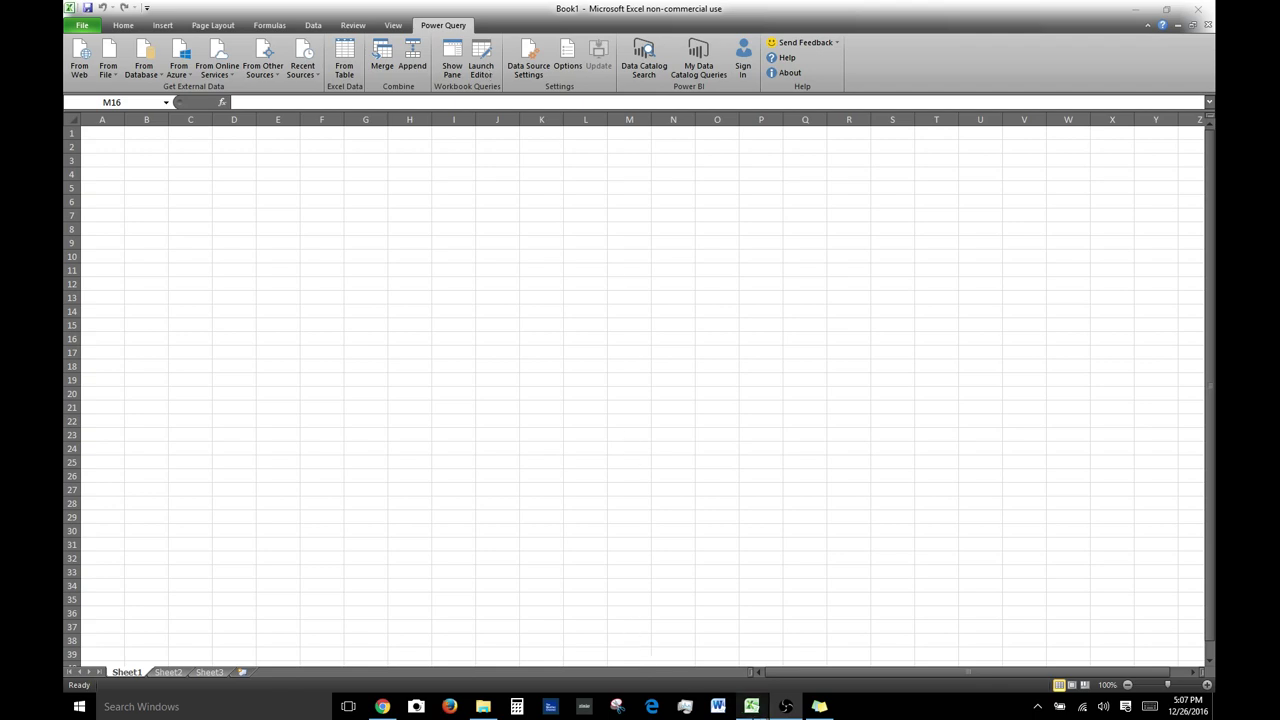
Switch to the Query Editor and look through its home, transform, add-column and view commands
mouse_move(751, 706)
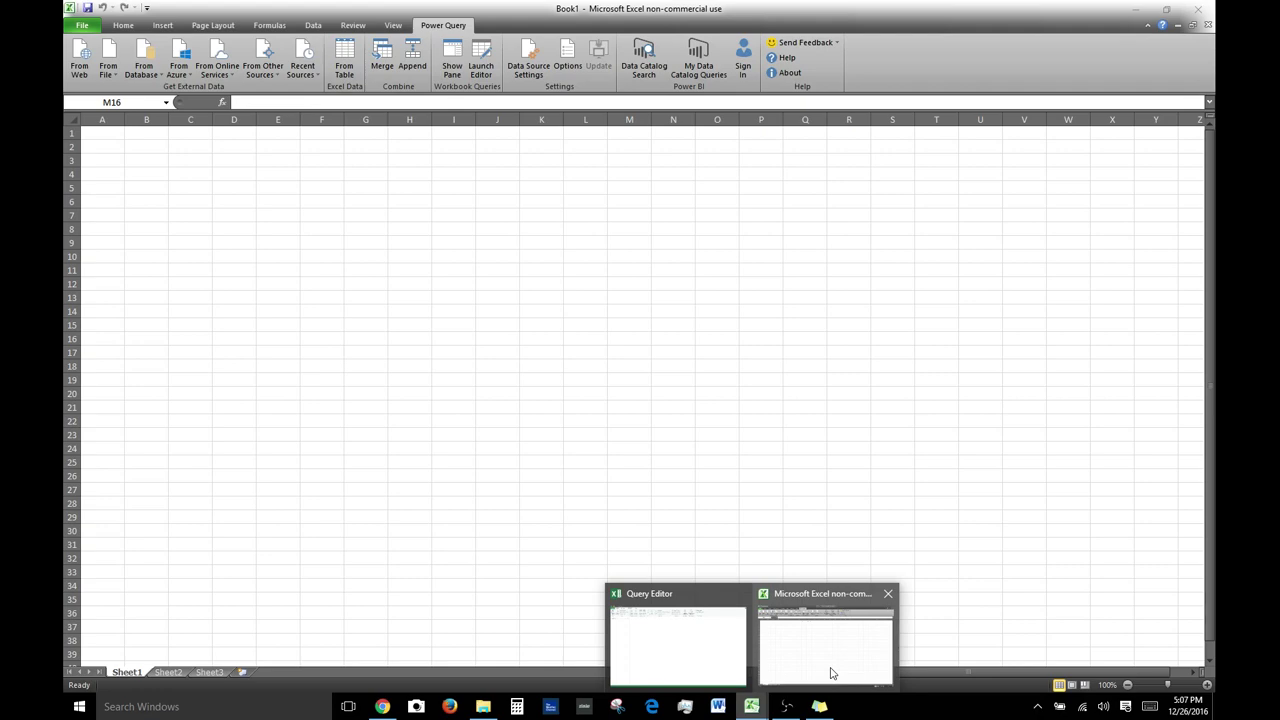
left_click(831, 673)
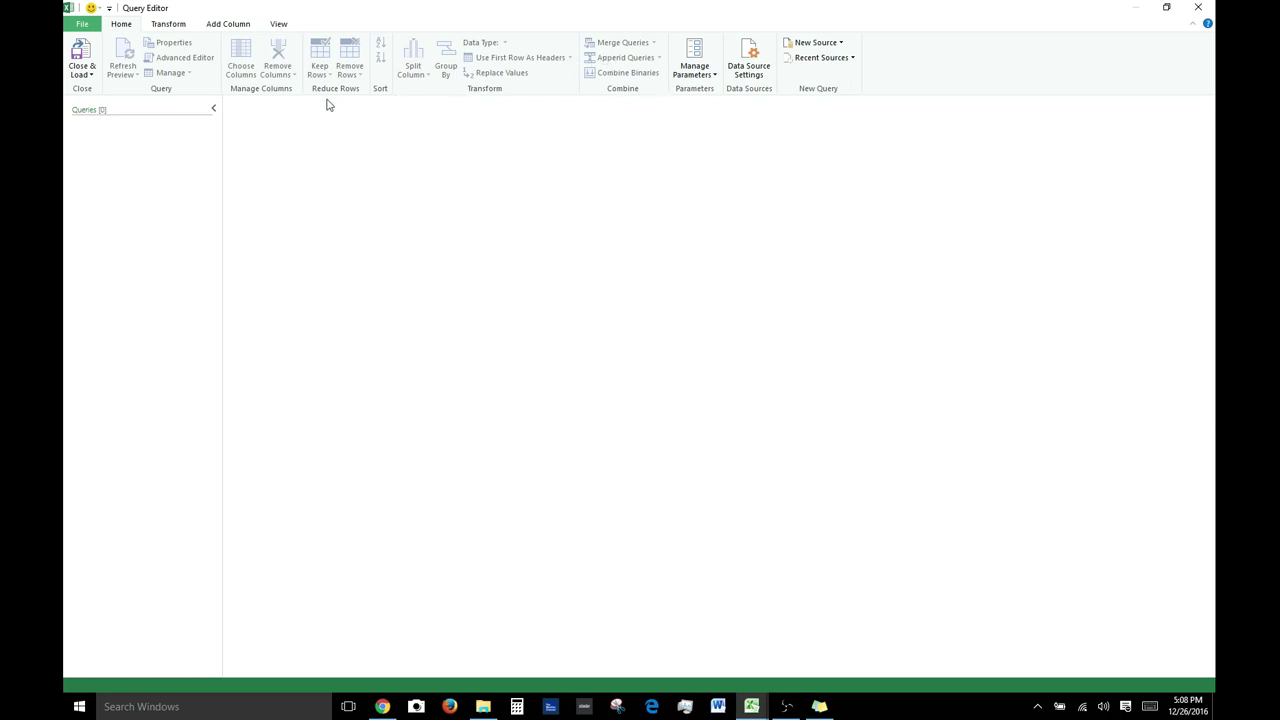
left_click(172, 26)
left_click(226, 28)
left_click(284, 27)
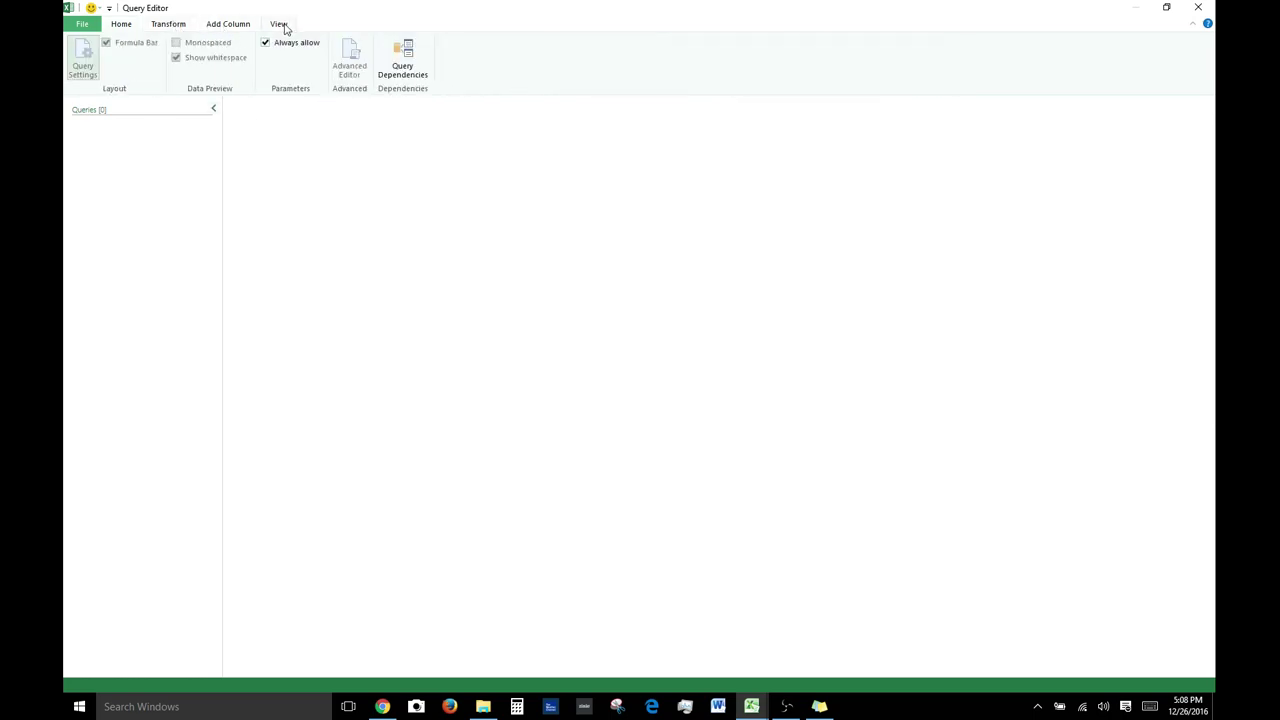
left_click(121, 27)
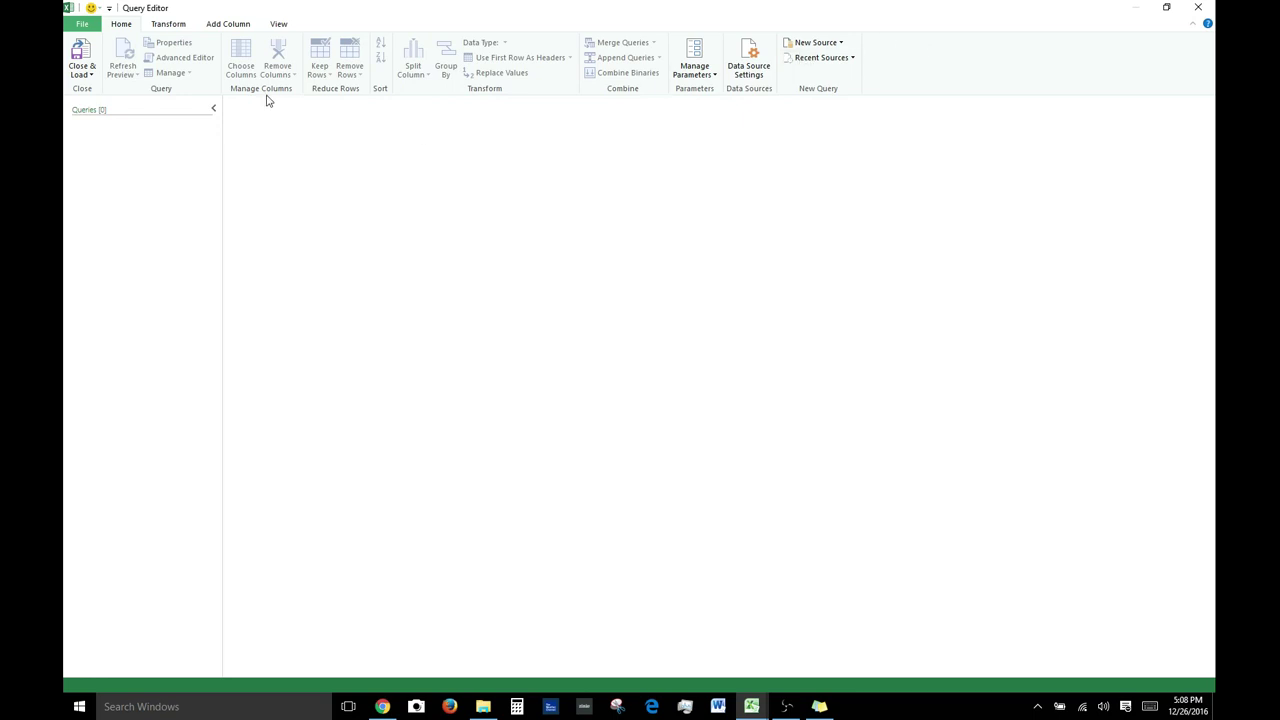
left_click(170, 24)
left_click(222, 26)
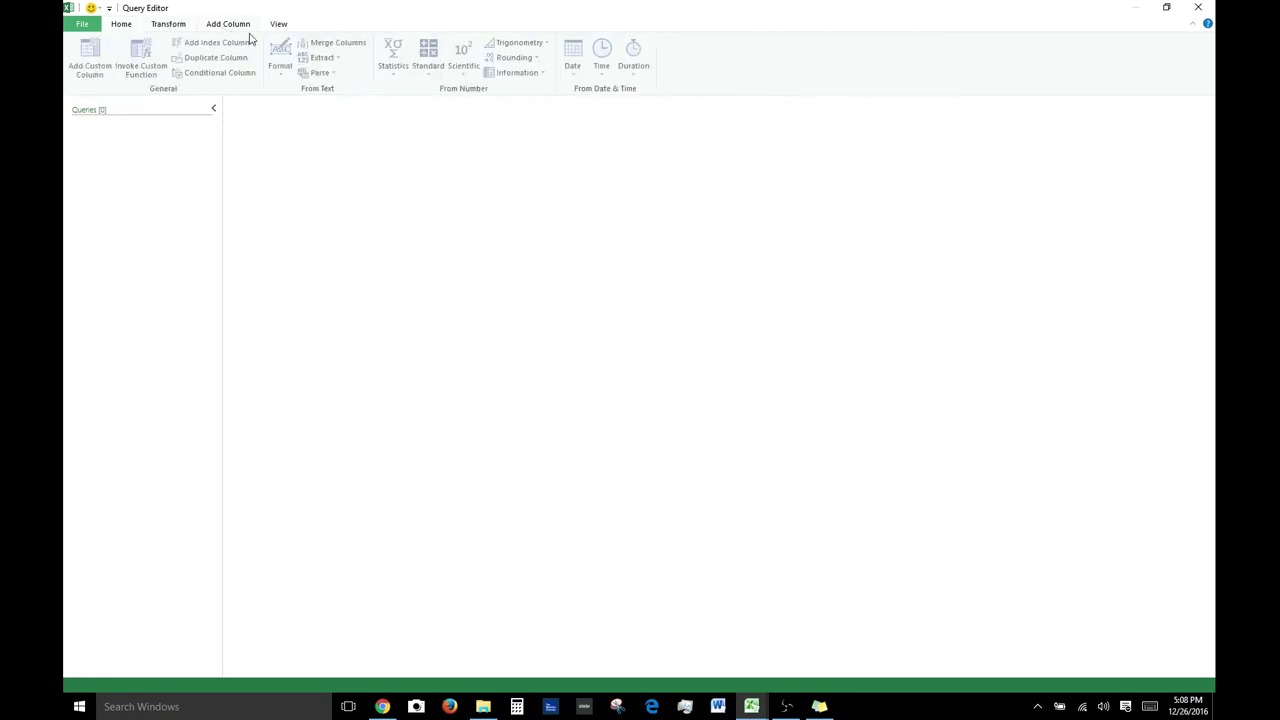
left_click(270, 24)
left_click(225, 24)
left_click(168, 24)
left_click(121, 24)
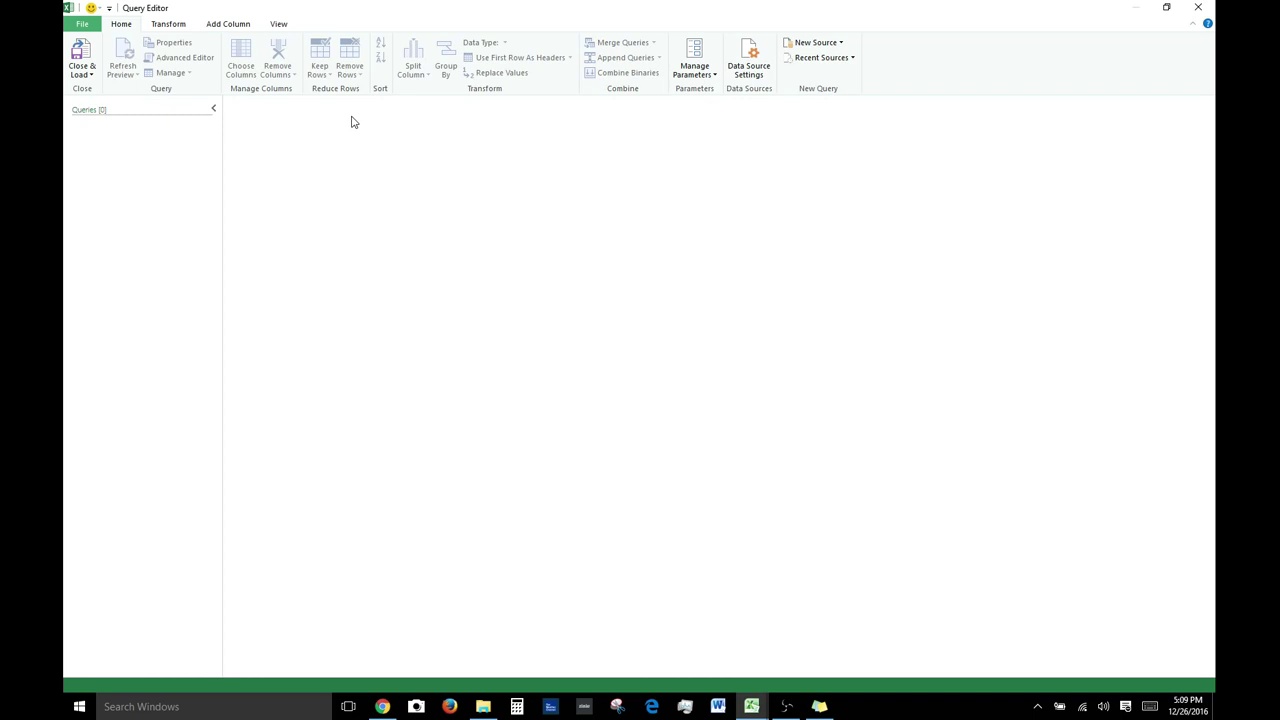
Create a new query from an Excel workbook file, choosing Jan-2016 in C:\PowerQuery\Monthly Financials
left_click(833, 45)
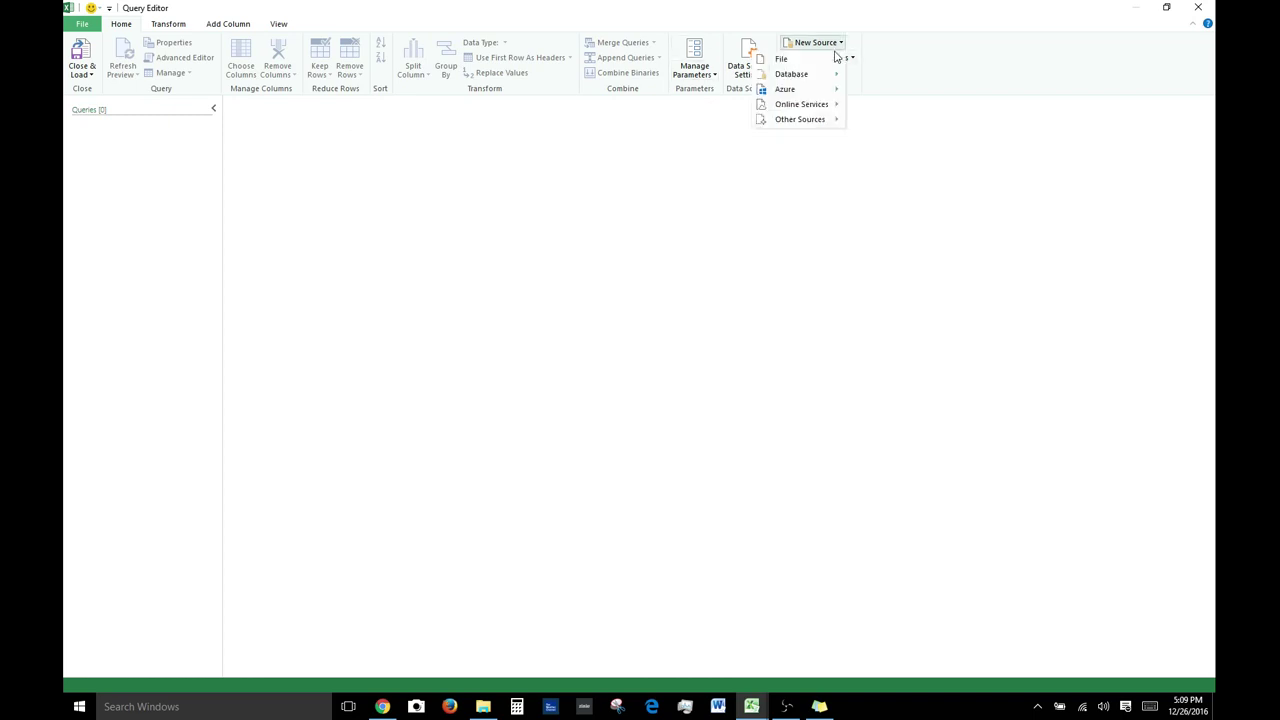
mouse_move(831, 60)
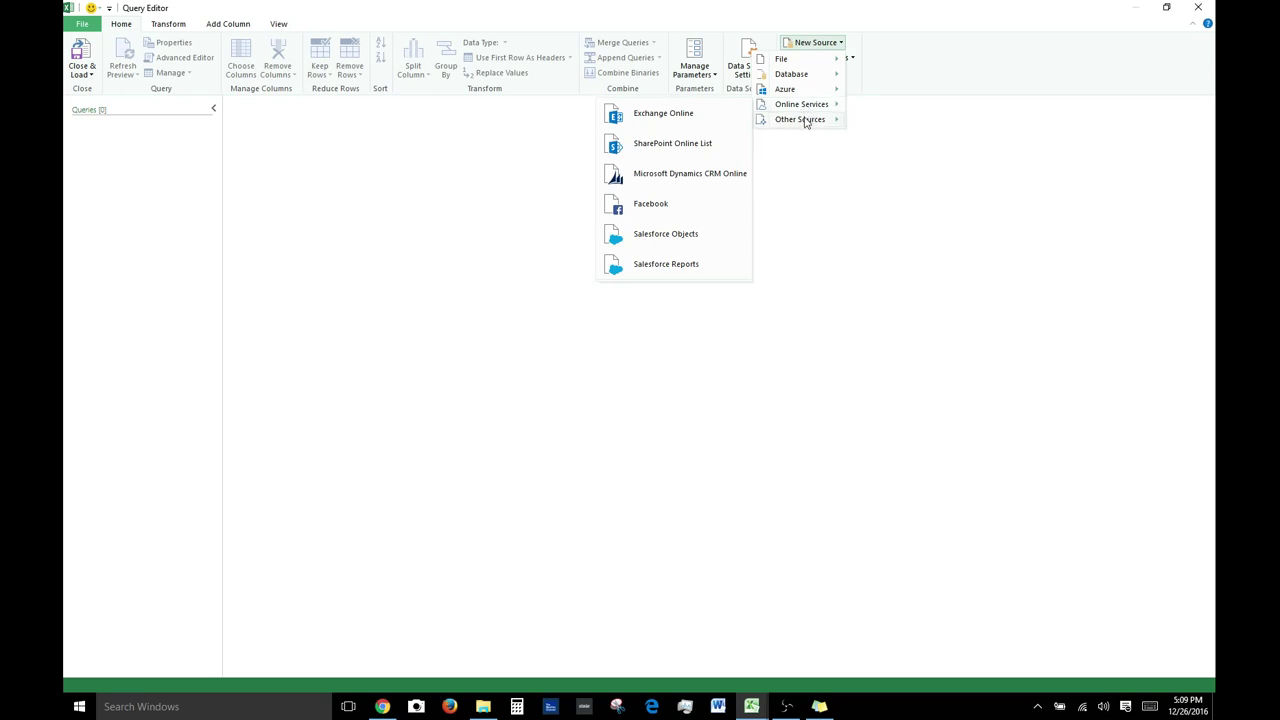
mouse_move(805, 121)
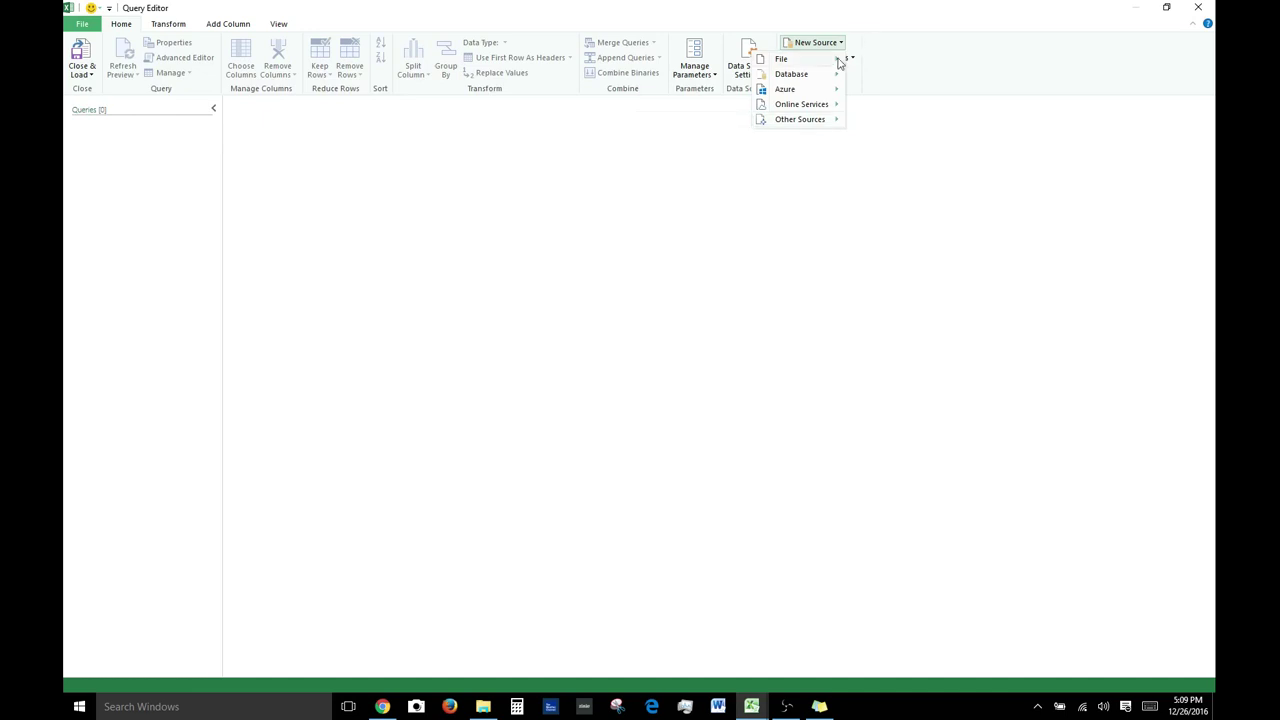
mouse_move(834, 60)
left_click(727, 74)
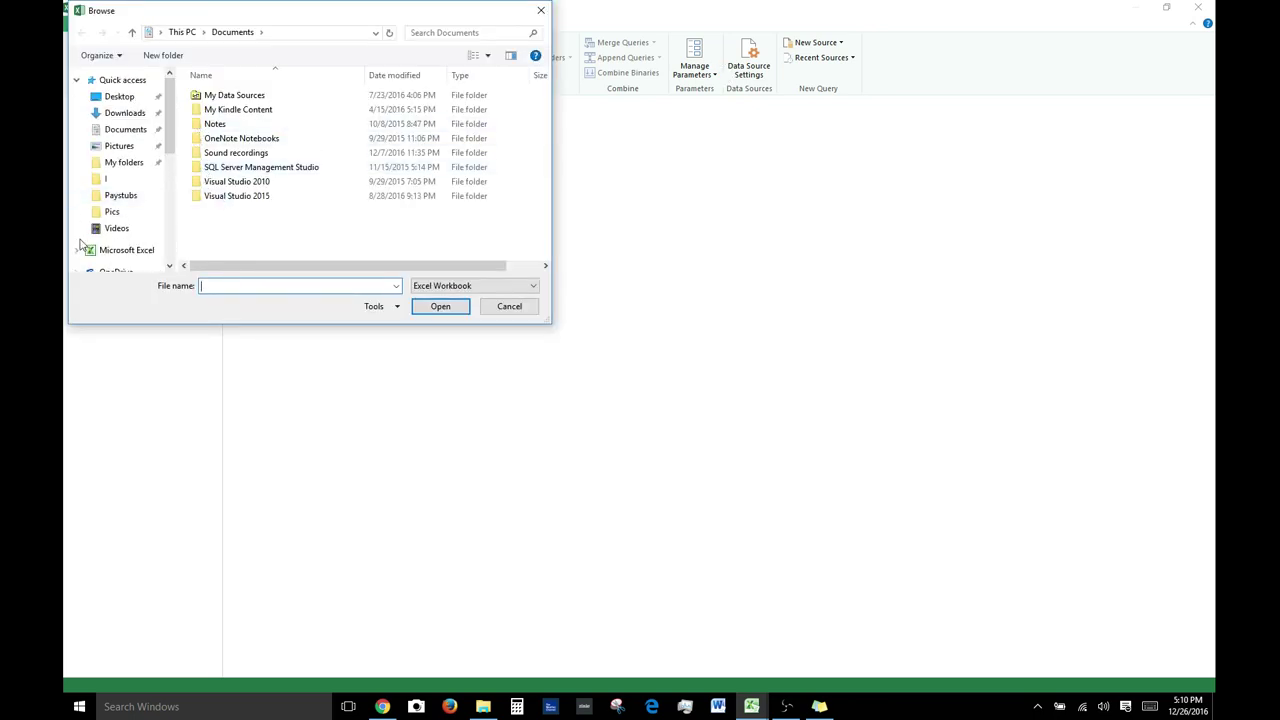
scroll(80, 243, "down", 3)
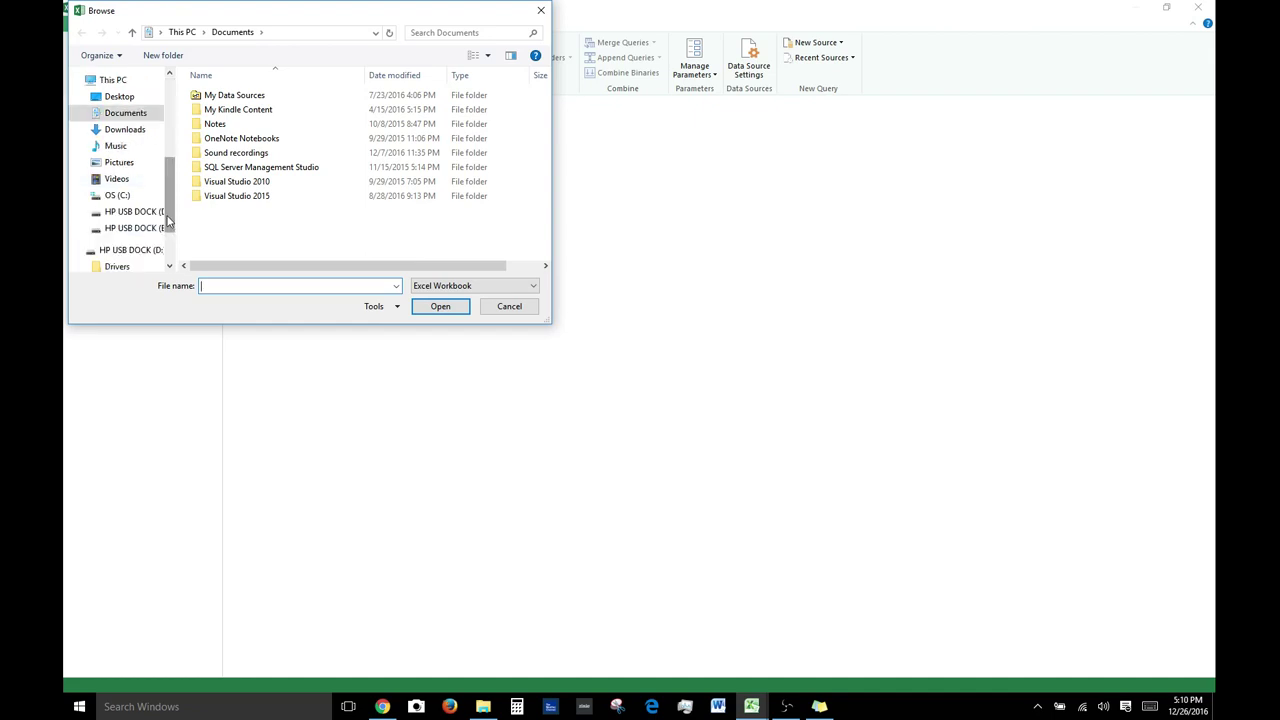
left_click(118, 195)
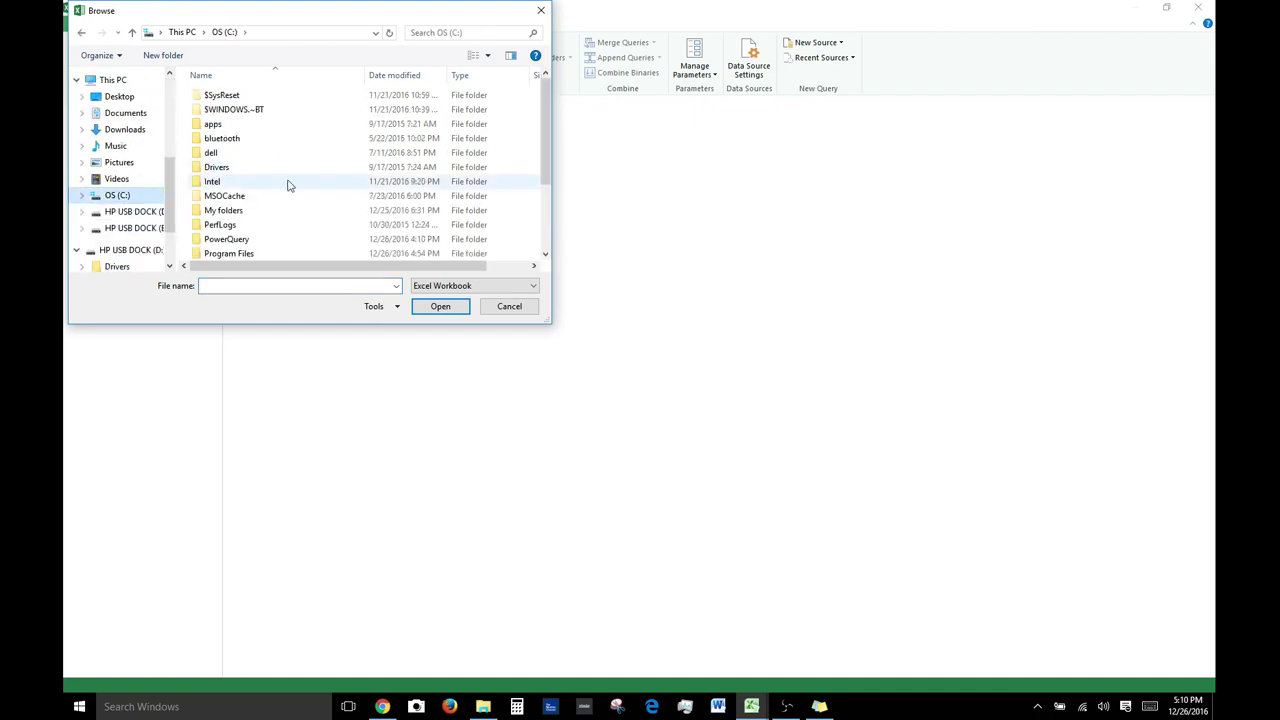
double_click(246, 243)
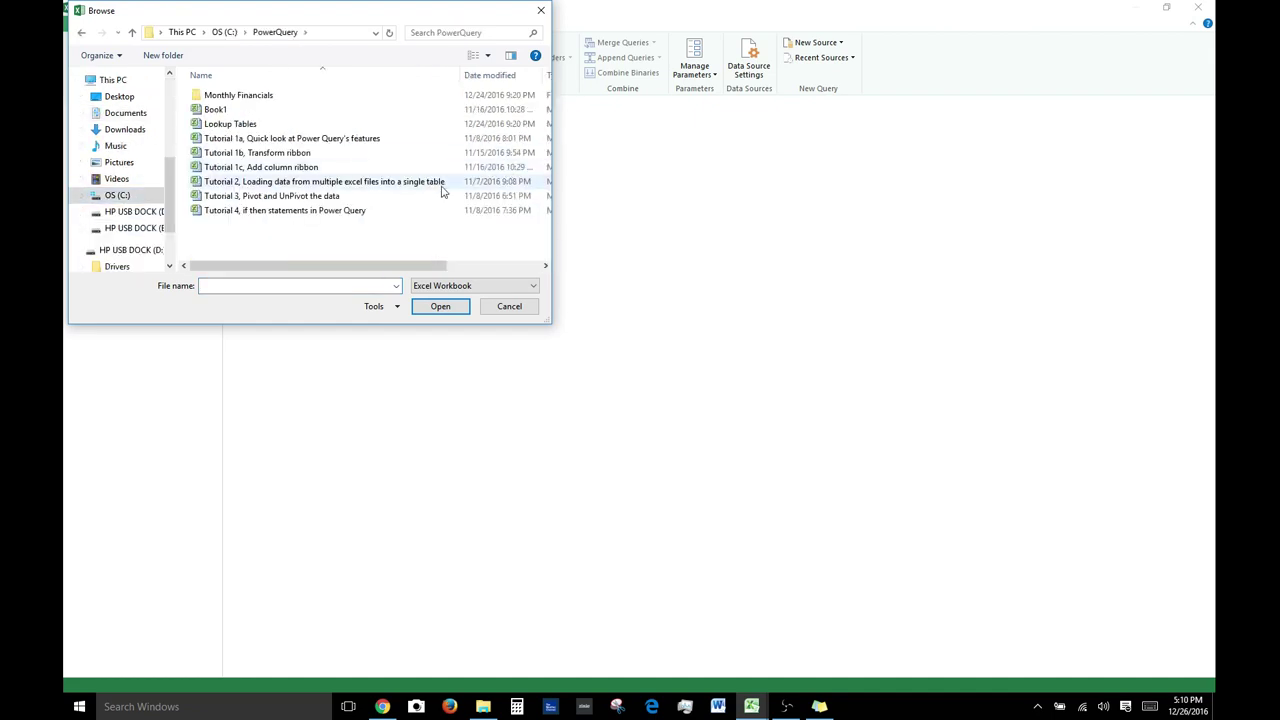
double_click(246, 95)
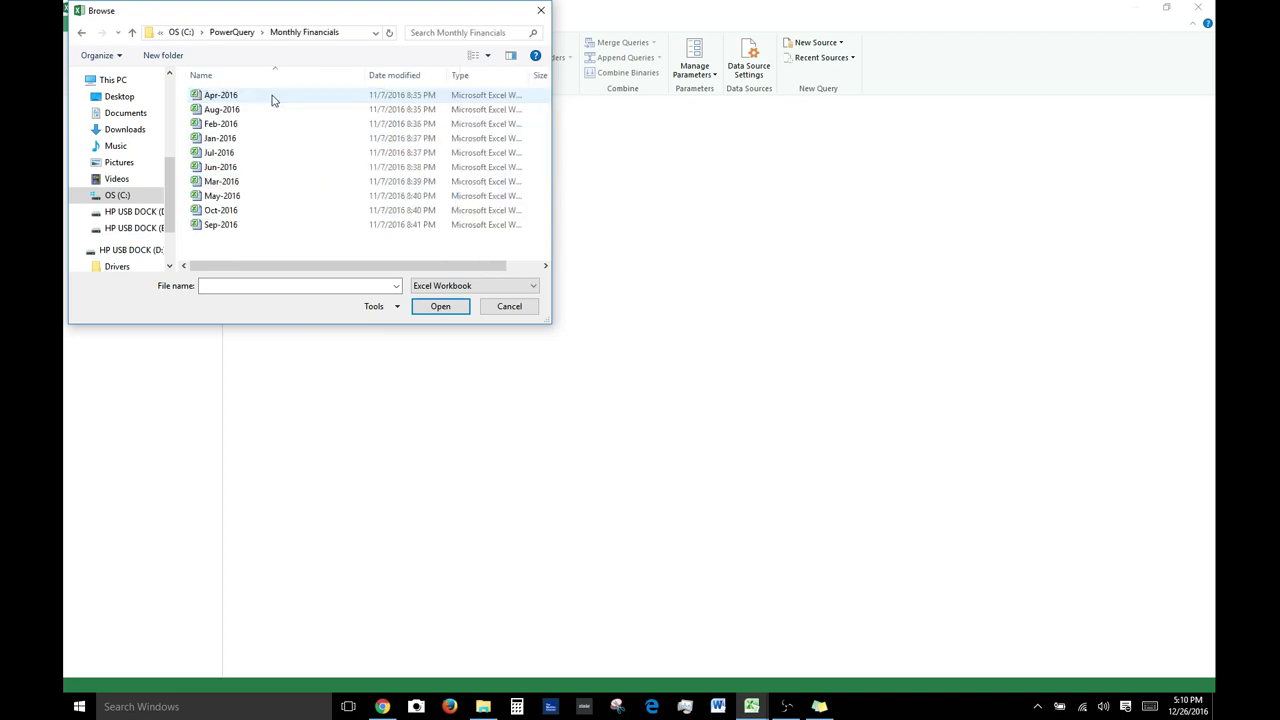
left_click(237, 140)
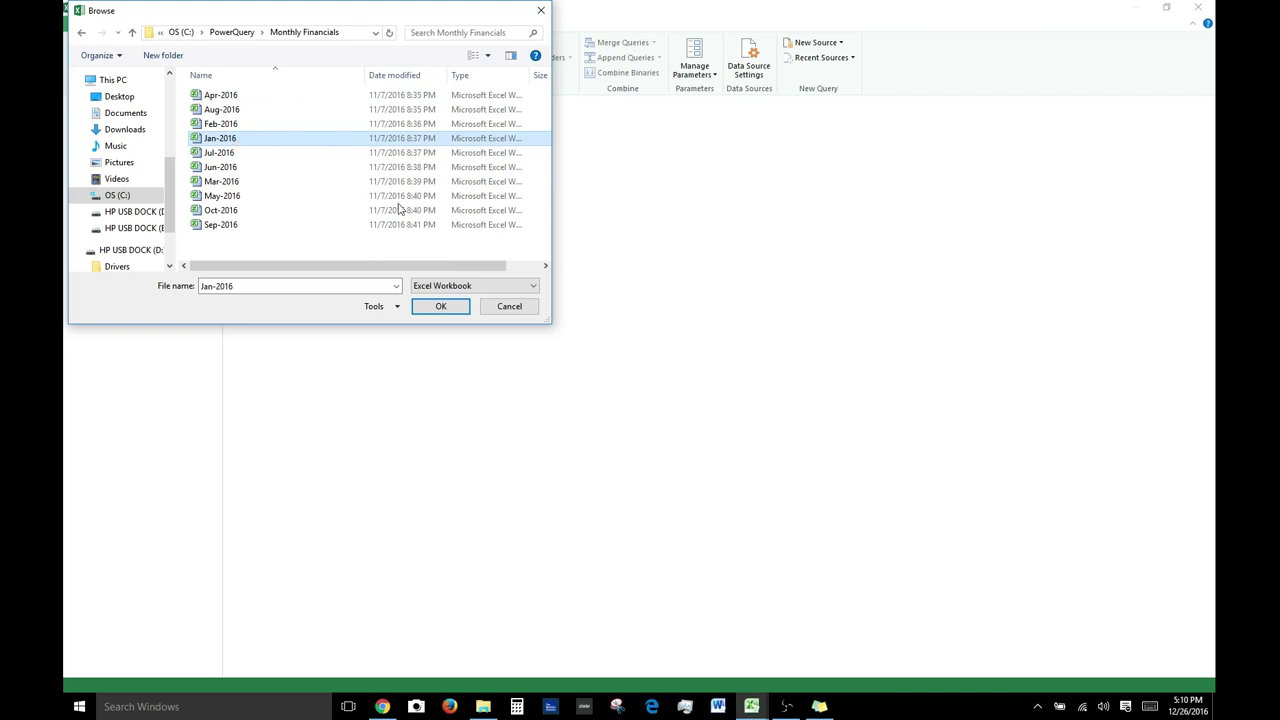
left_click(436, 307)
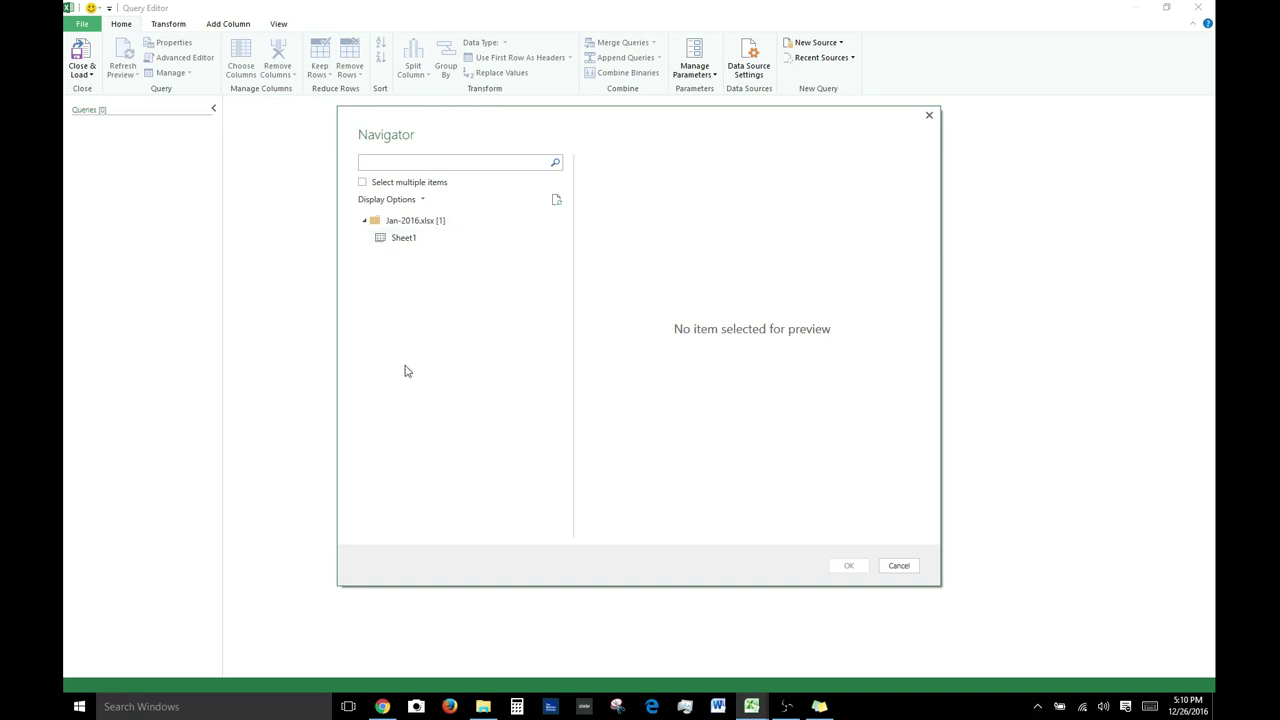
Preview Sheet1 of Jan-2016.xlsx and load it into the Query Editor
left_click(422, 201)
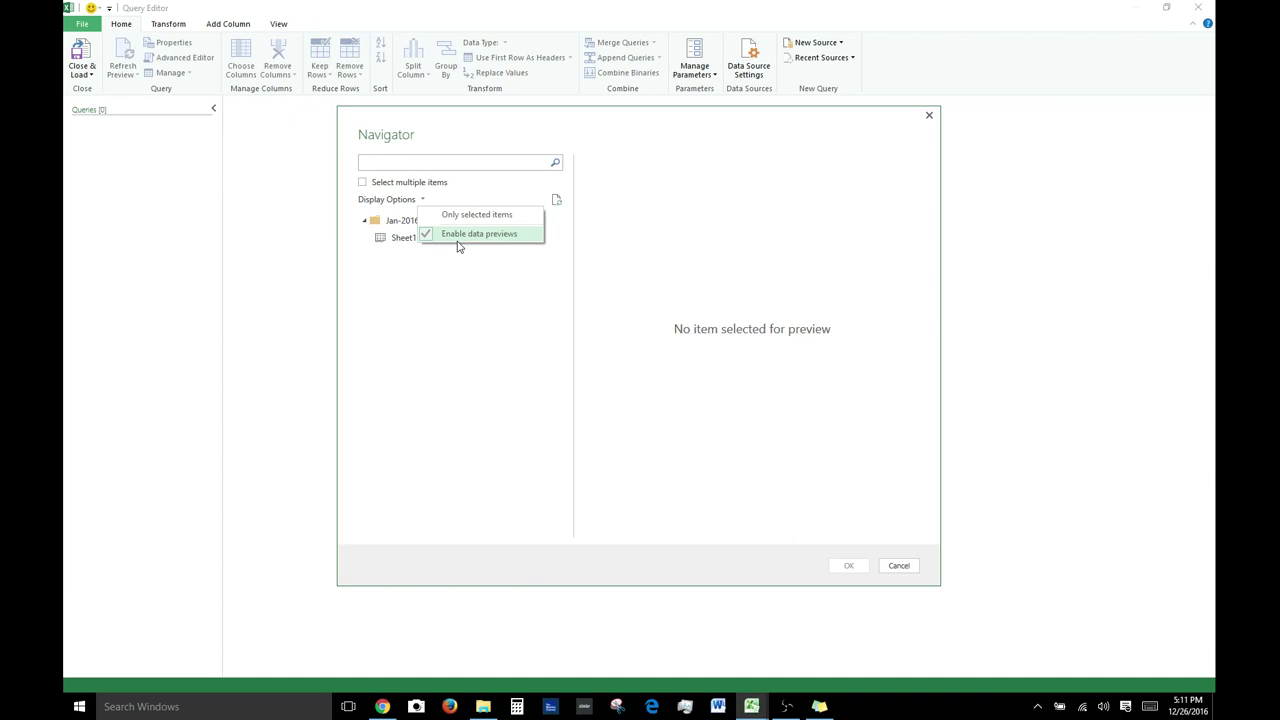
left_click(408, 243)
left_click(406, 241)
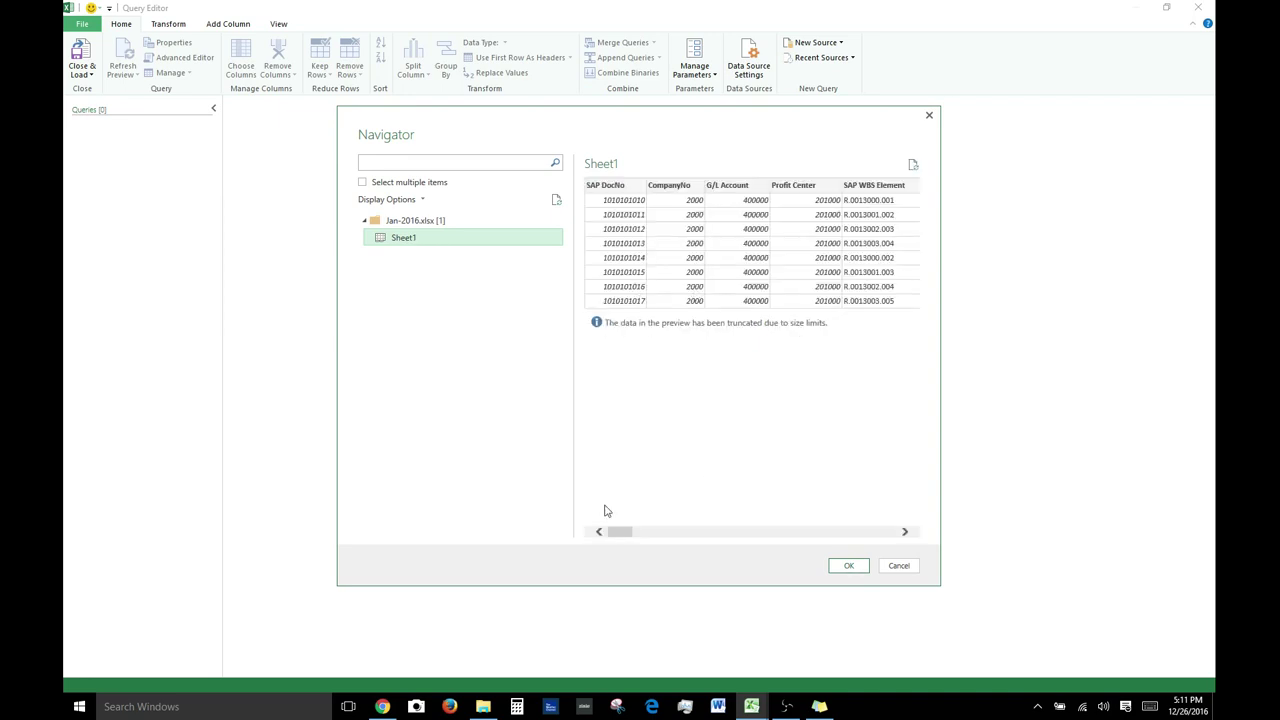
left_click_drag(626, 531, 590, 533)
left_click_drag(627, 533, 605, 584)
left_click(856, 571)
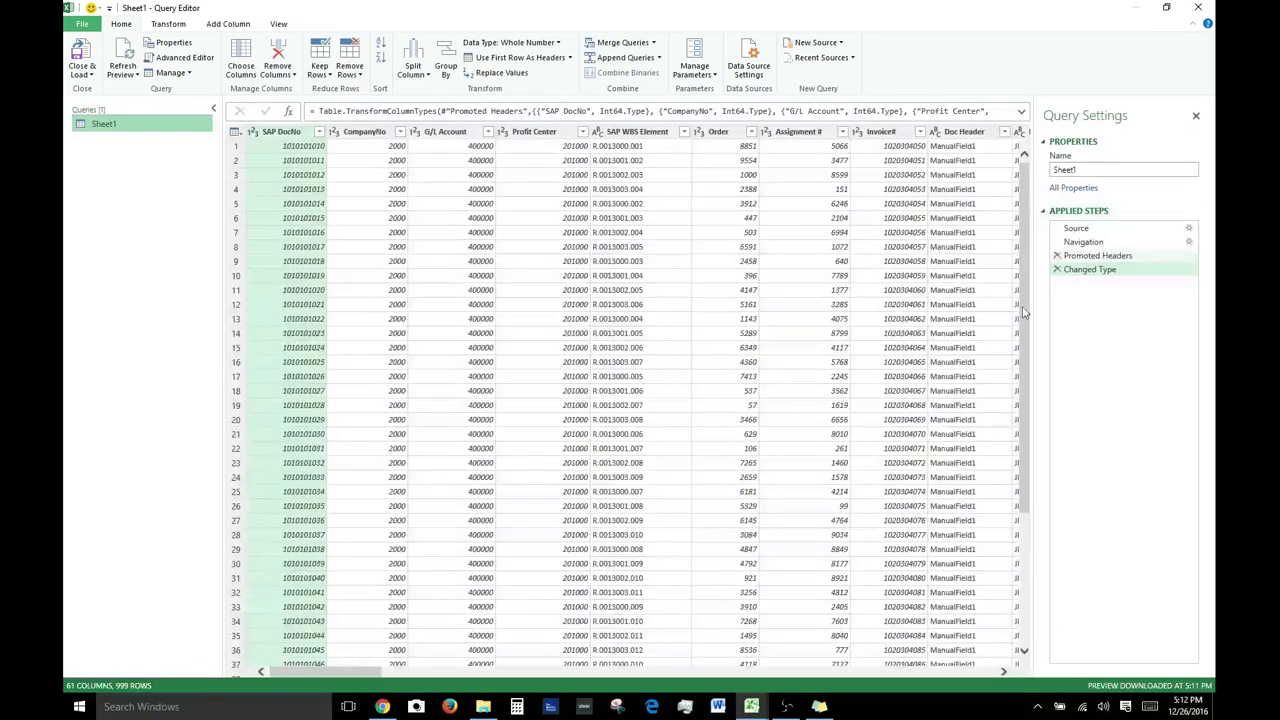
Review the query's applied steps Source, Navigation, Promoted Headers and Changed Type, including the workbook file name in the Source formula
left_click(1076, 229)
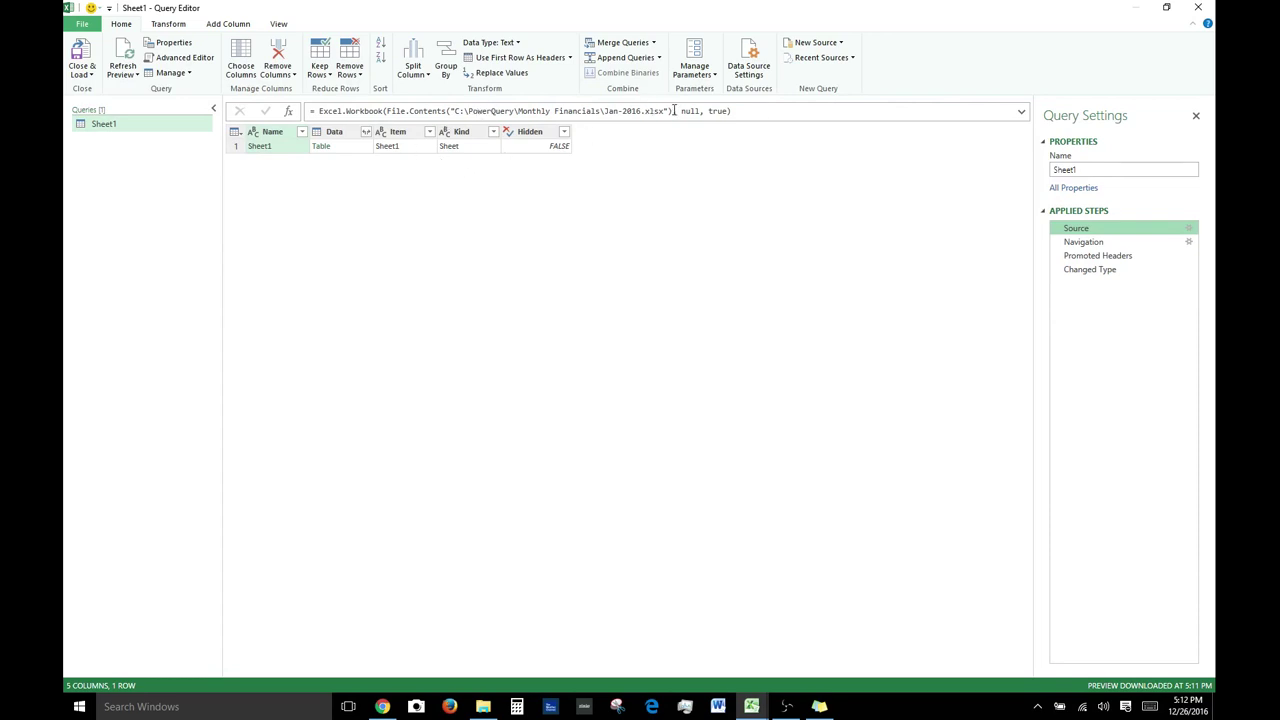
double_click(610, 111)
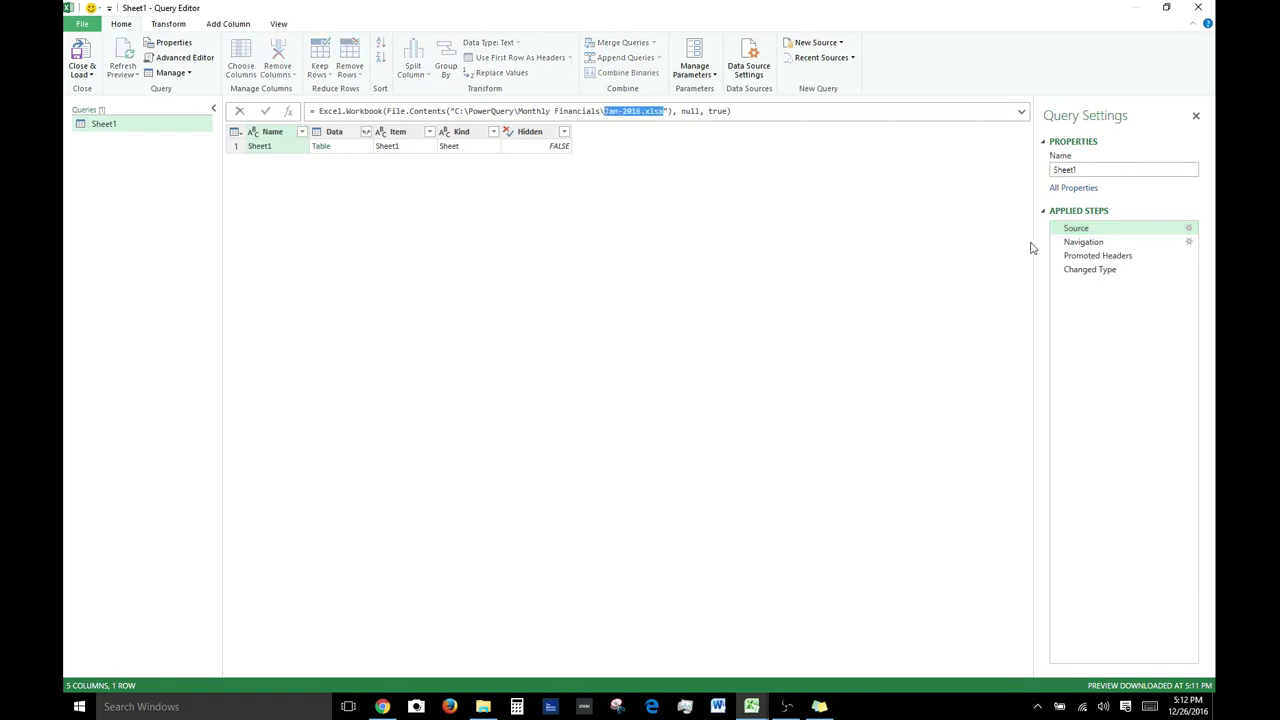
left_click(1082, 242)
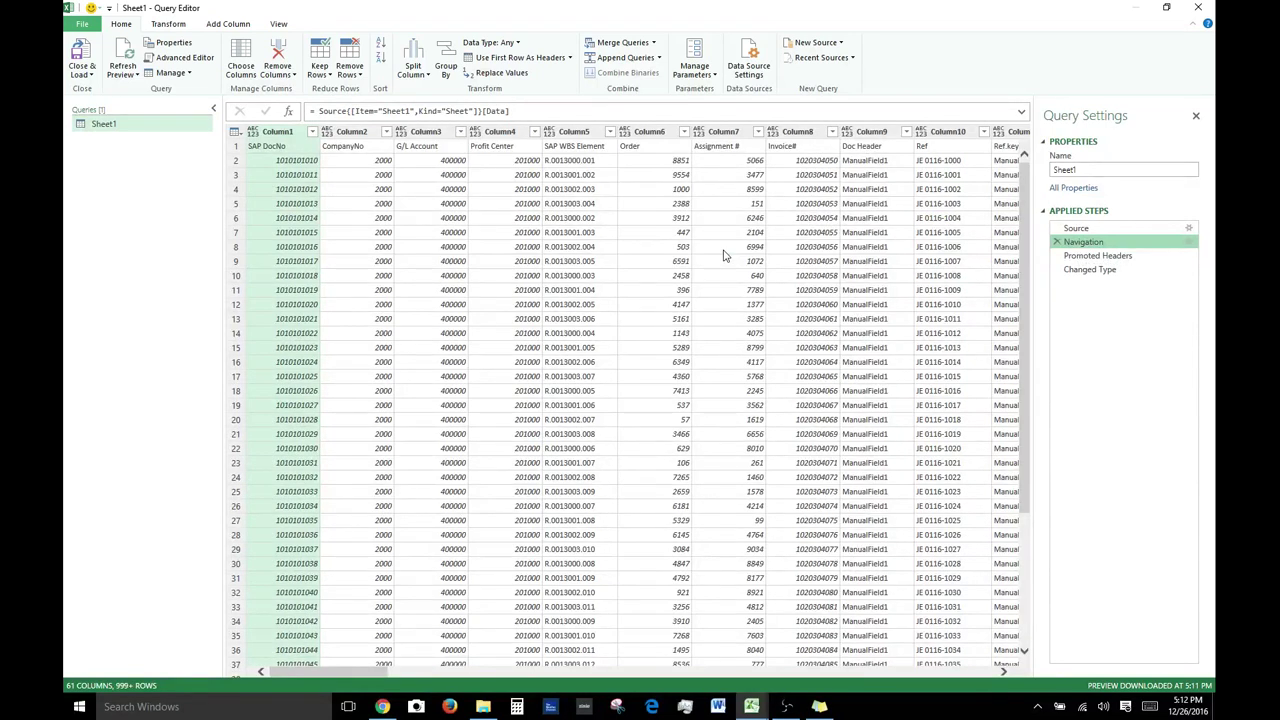
left_click(1098, 257)
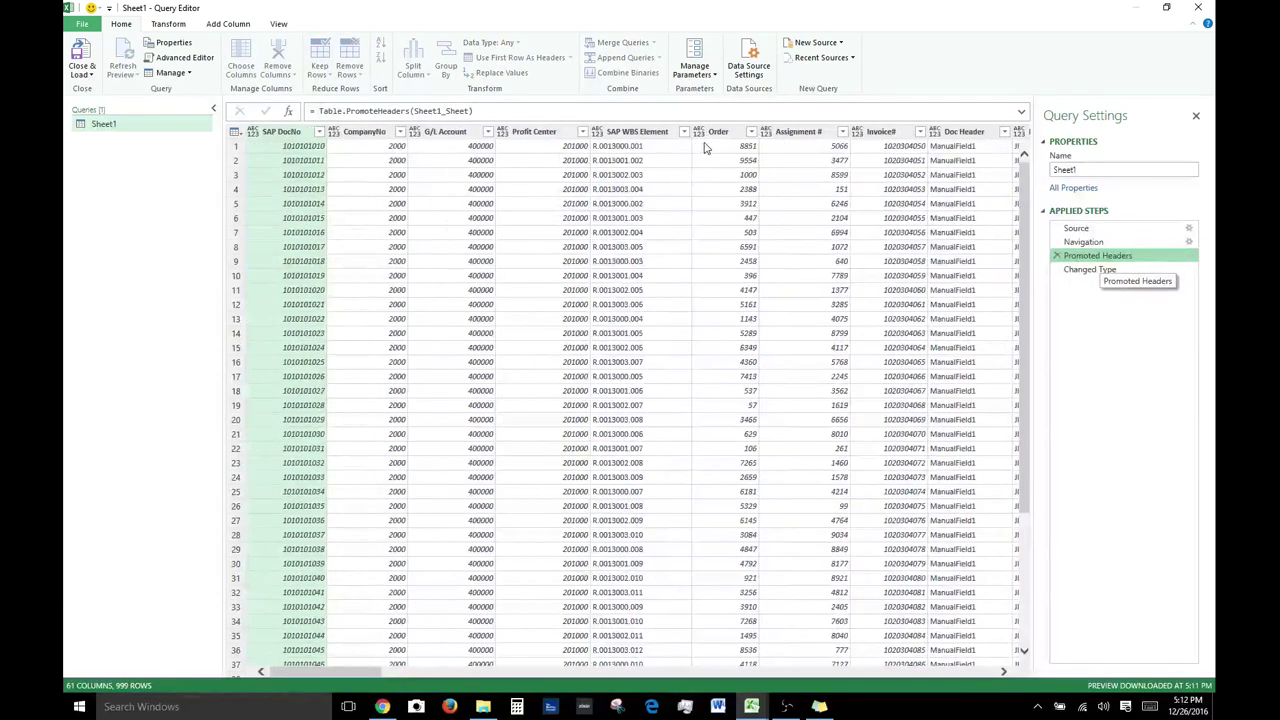
left_click(1088, 243)
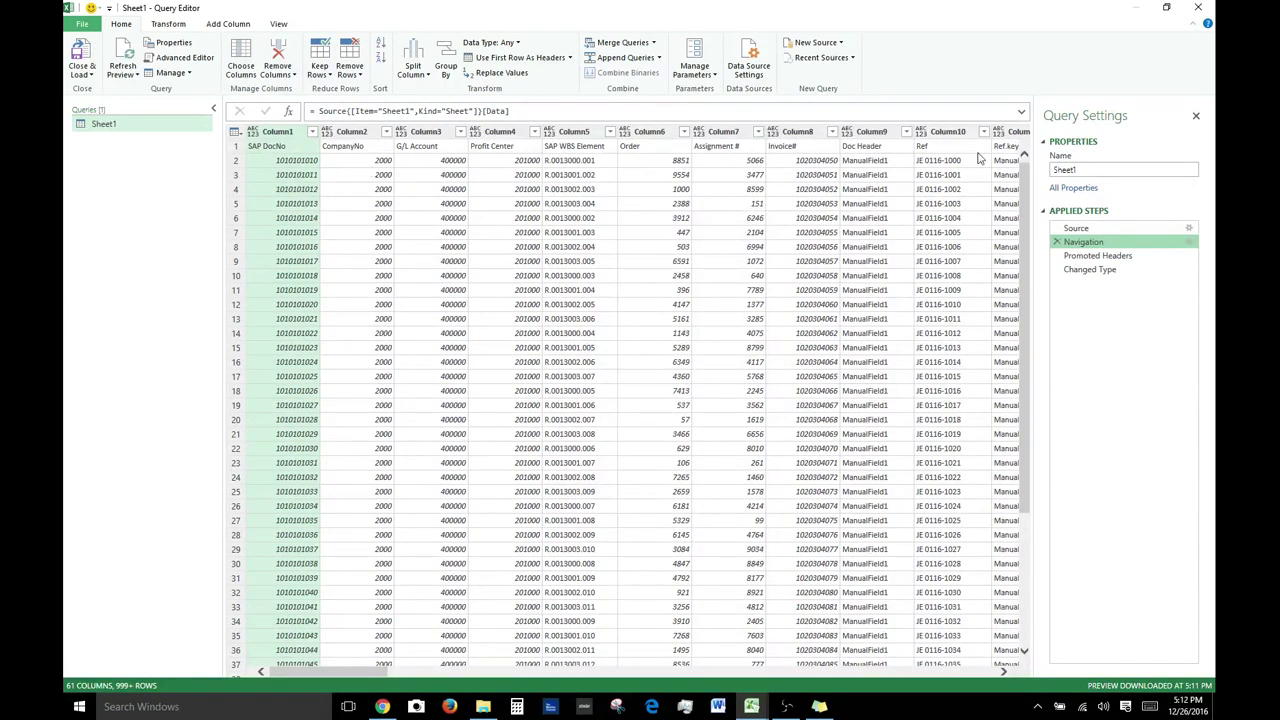
left_click(1086, 256)
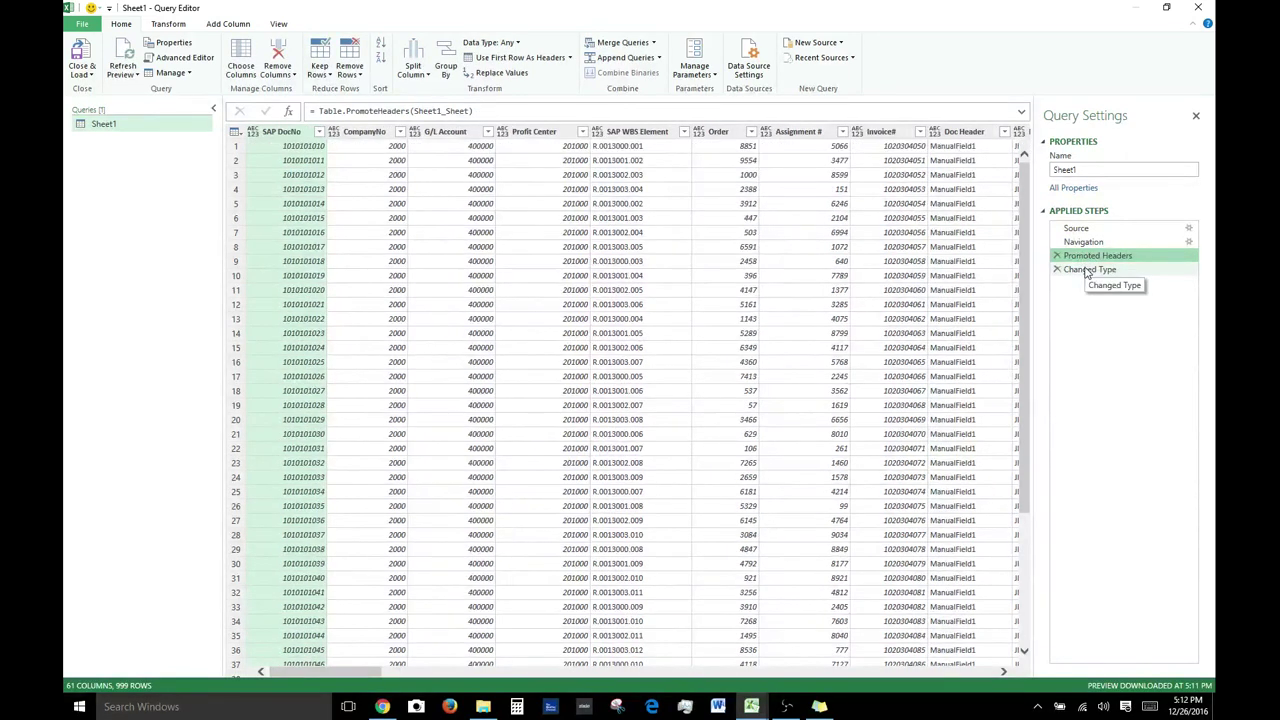
left_click(1088, 270)
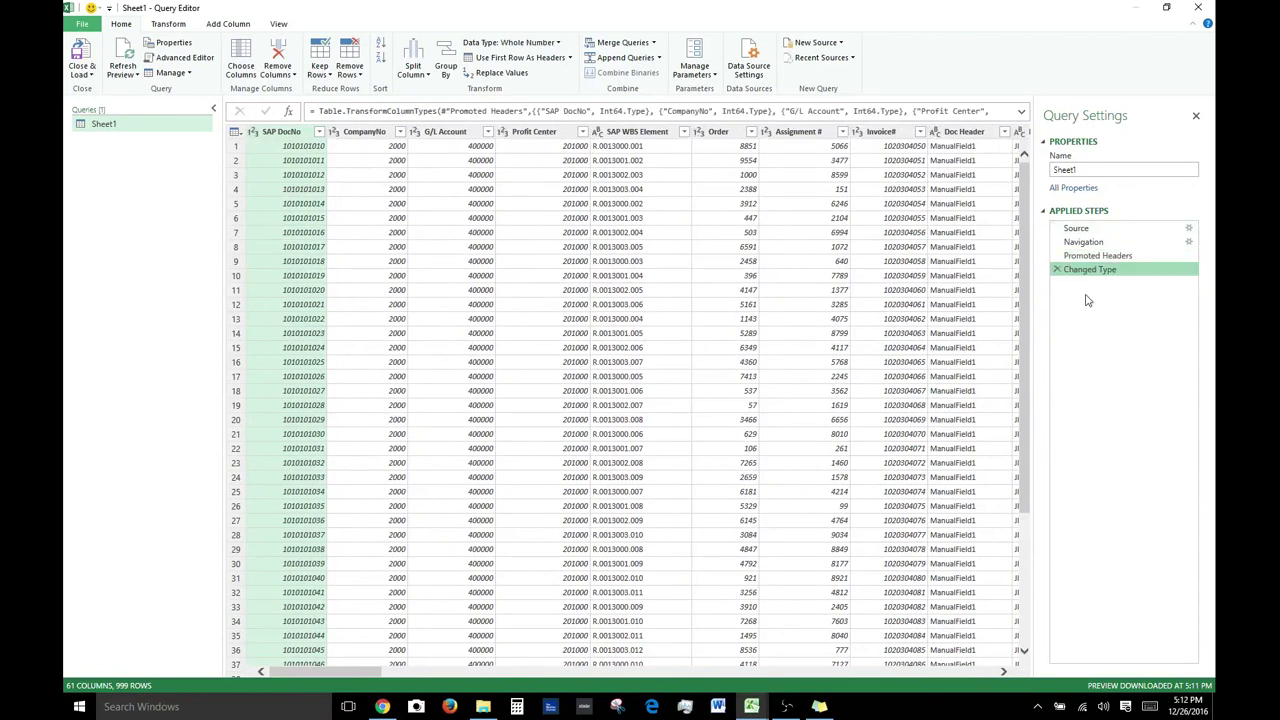
Look across the table's columns and their data types, selecting the Total Rev column and the PostedBy column
left_click_drag(370, 672, 416, 680)
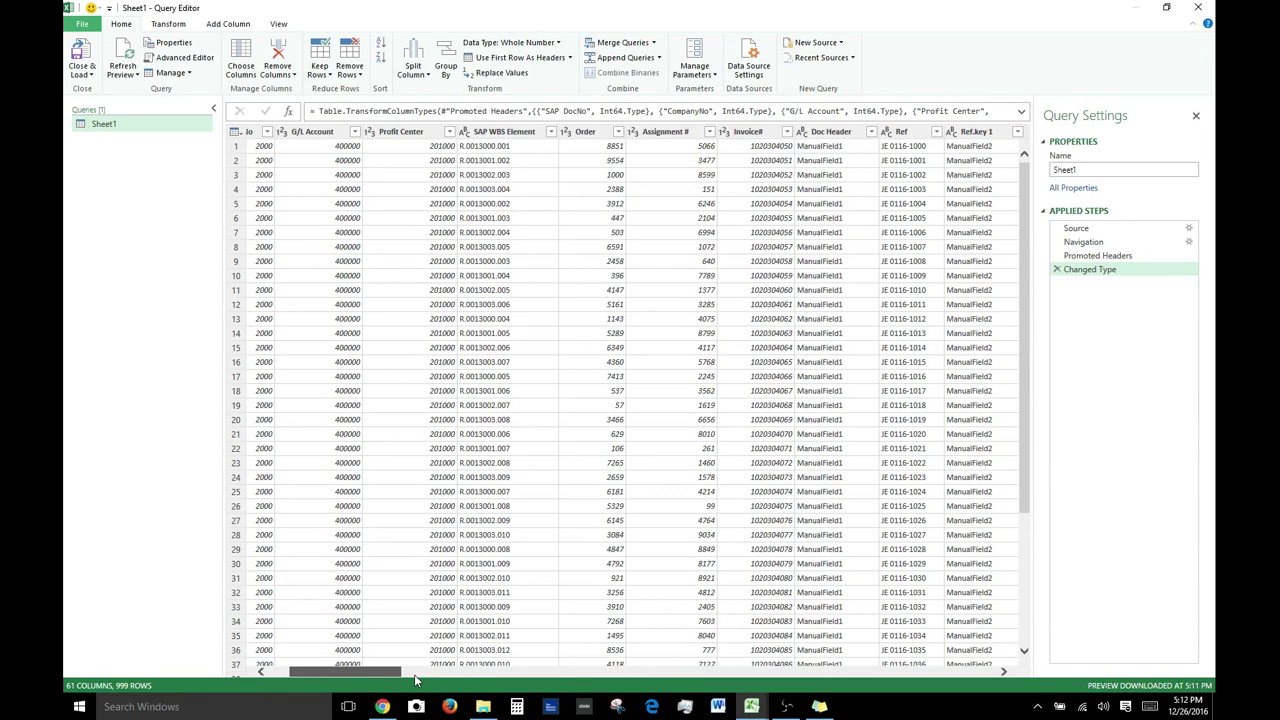
left_click_drag(416, 680, 845, 235)
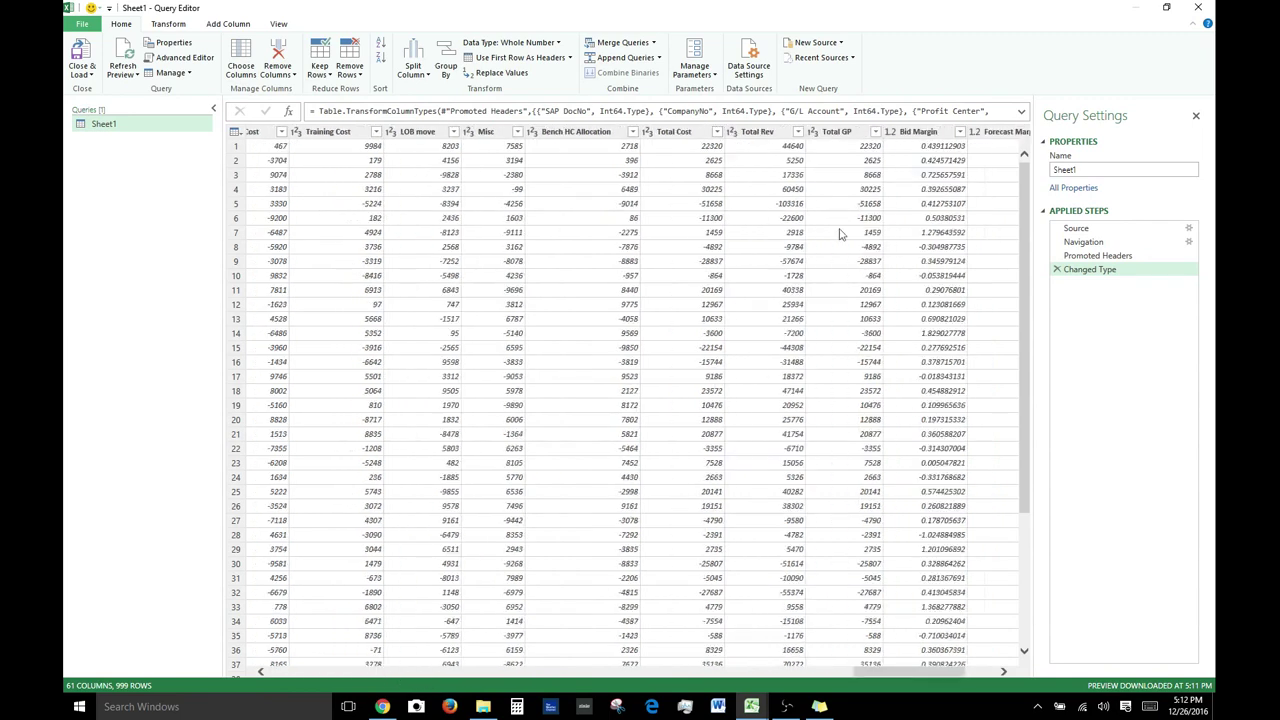
left_click(755, 142)
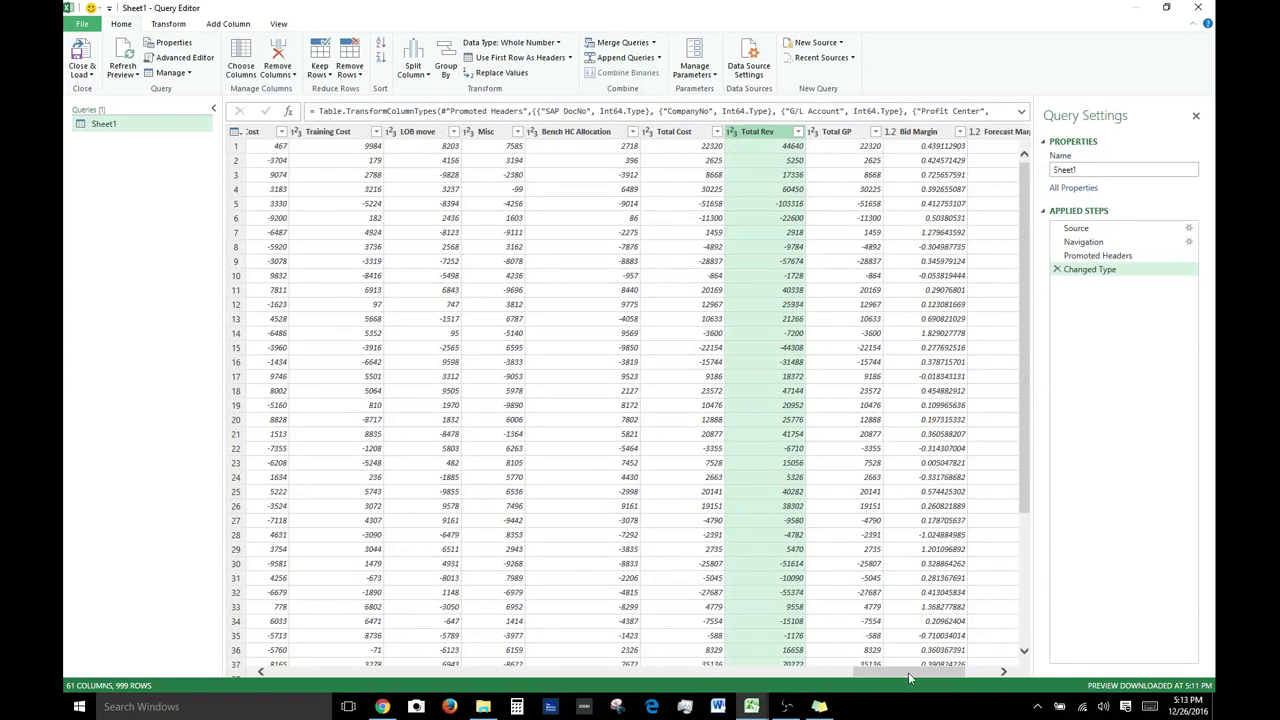
left_click_drag(908, 672, 369, 340)
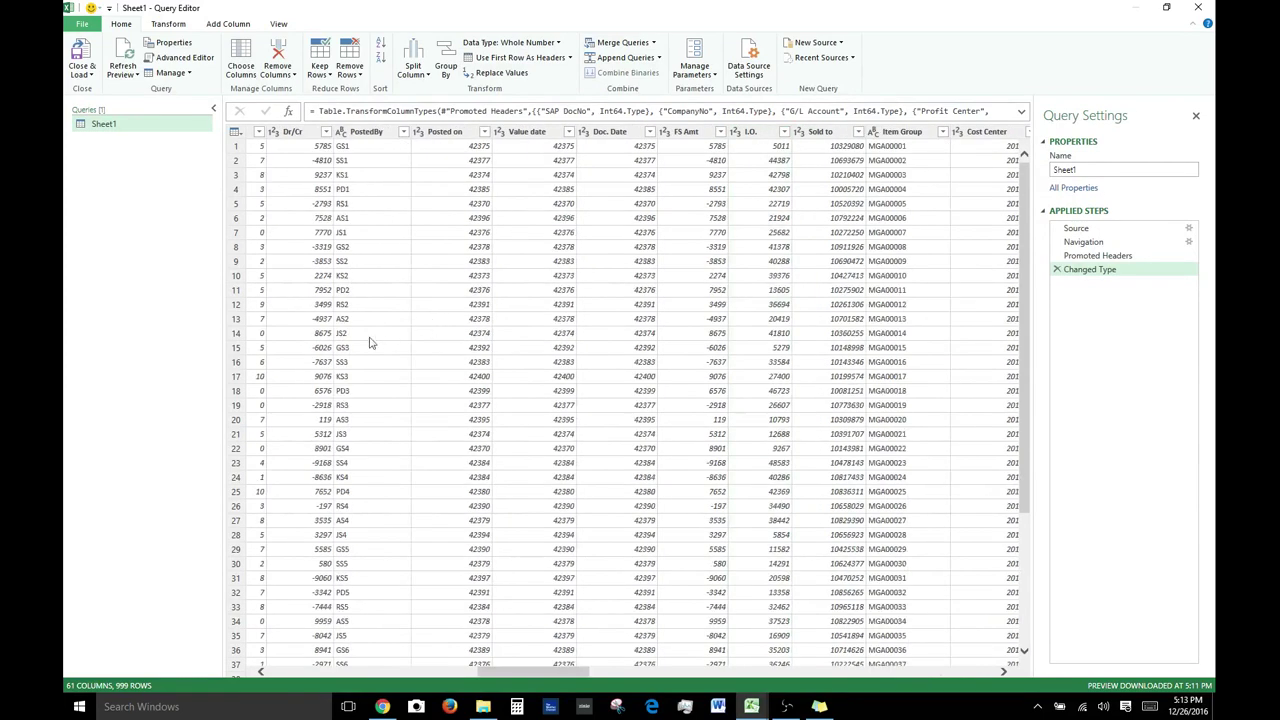
left_click(372, 132)
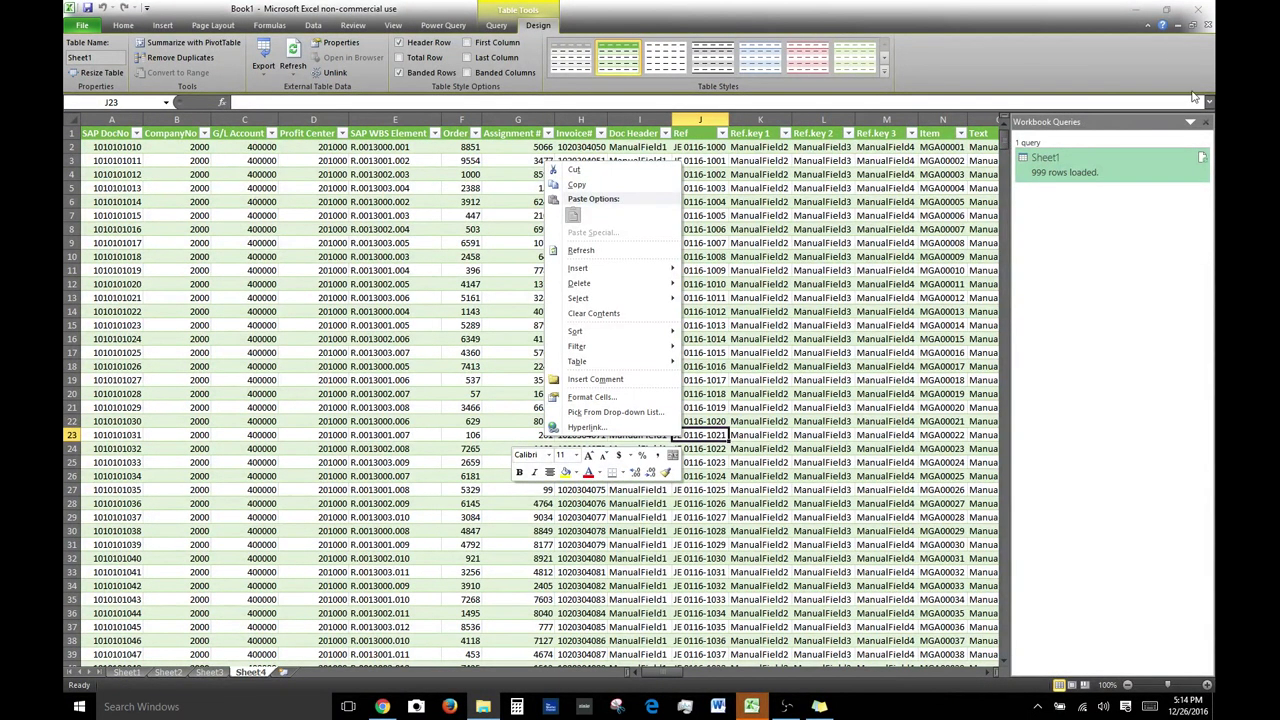
Switch to Chrome and open the file choices on Microsoft's official Power Query for Excel download page
left_click(382, 706)
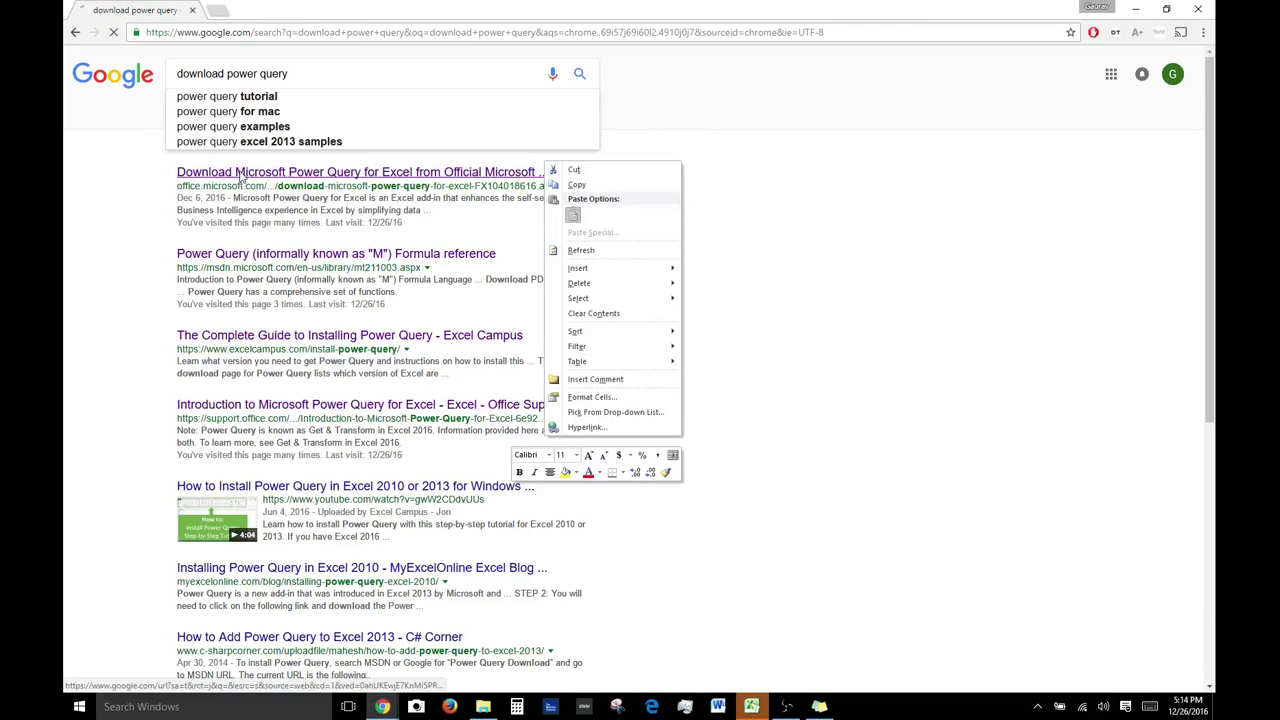
left_click(240, 176)
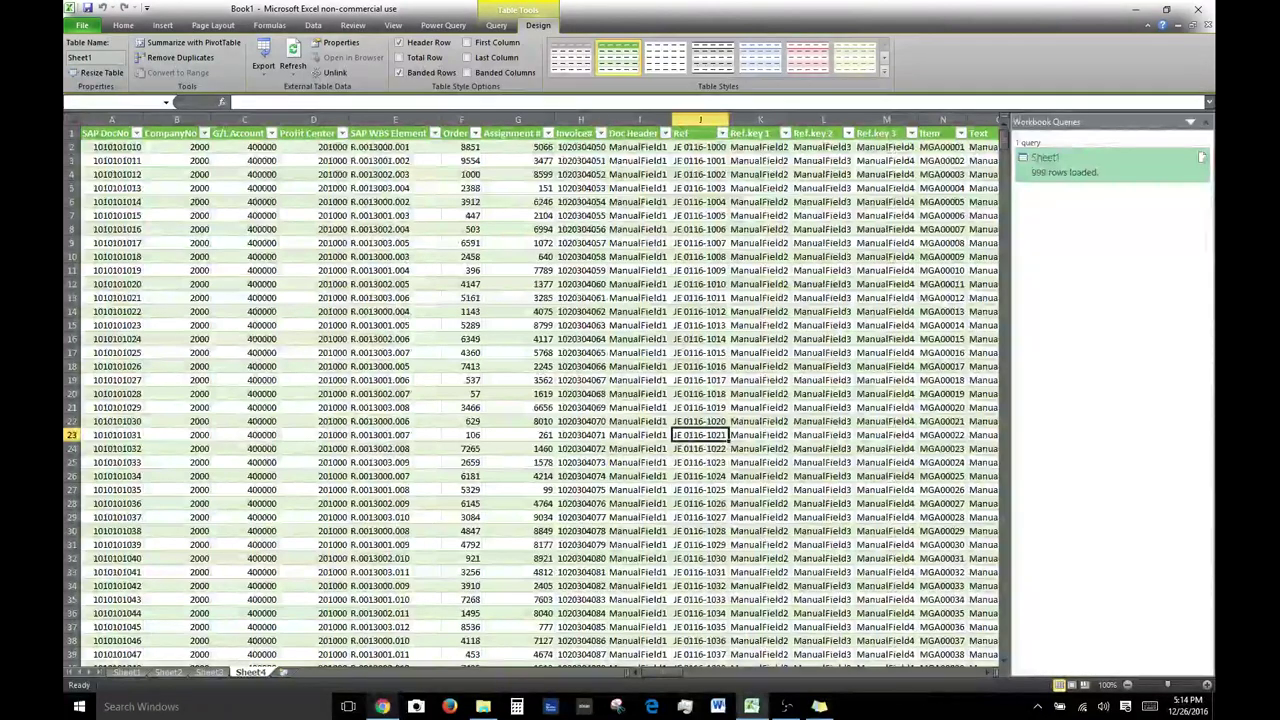
left_click(383, 707)
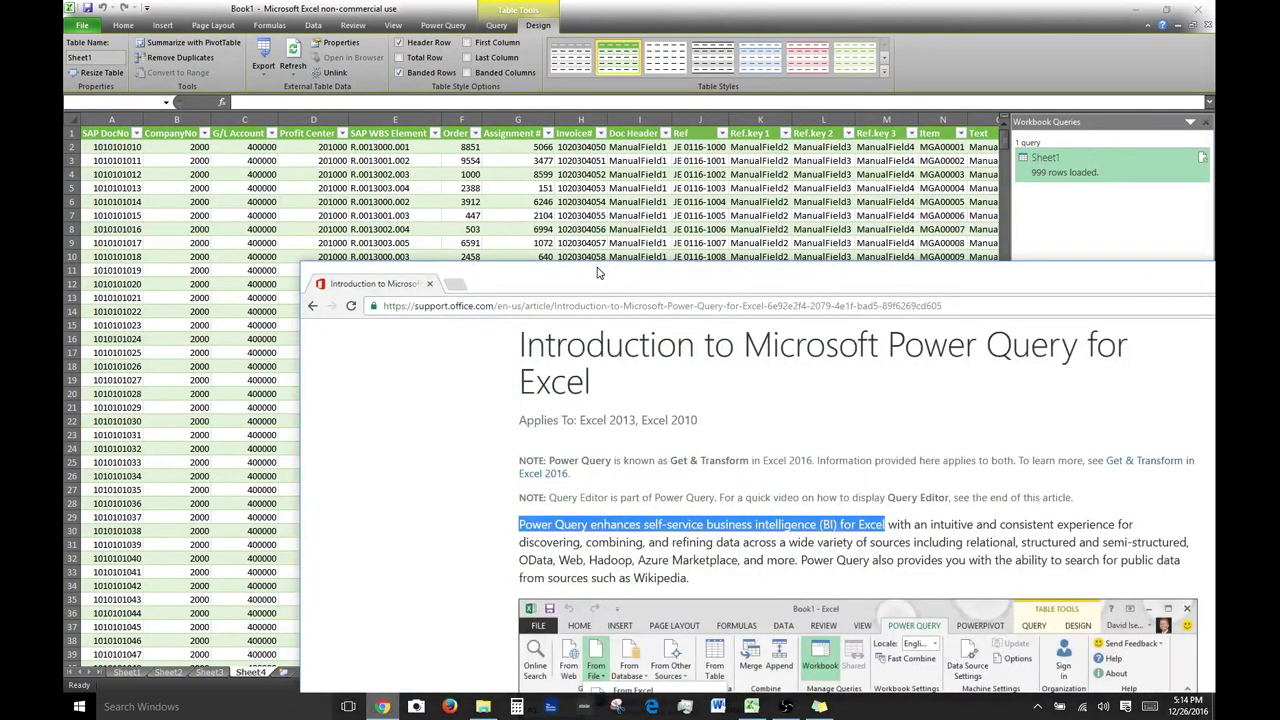
double_click(598, 272)
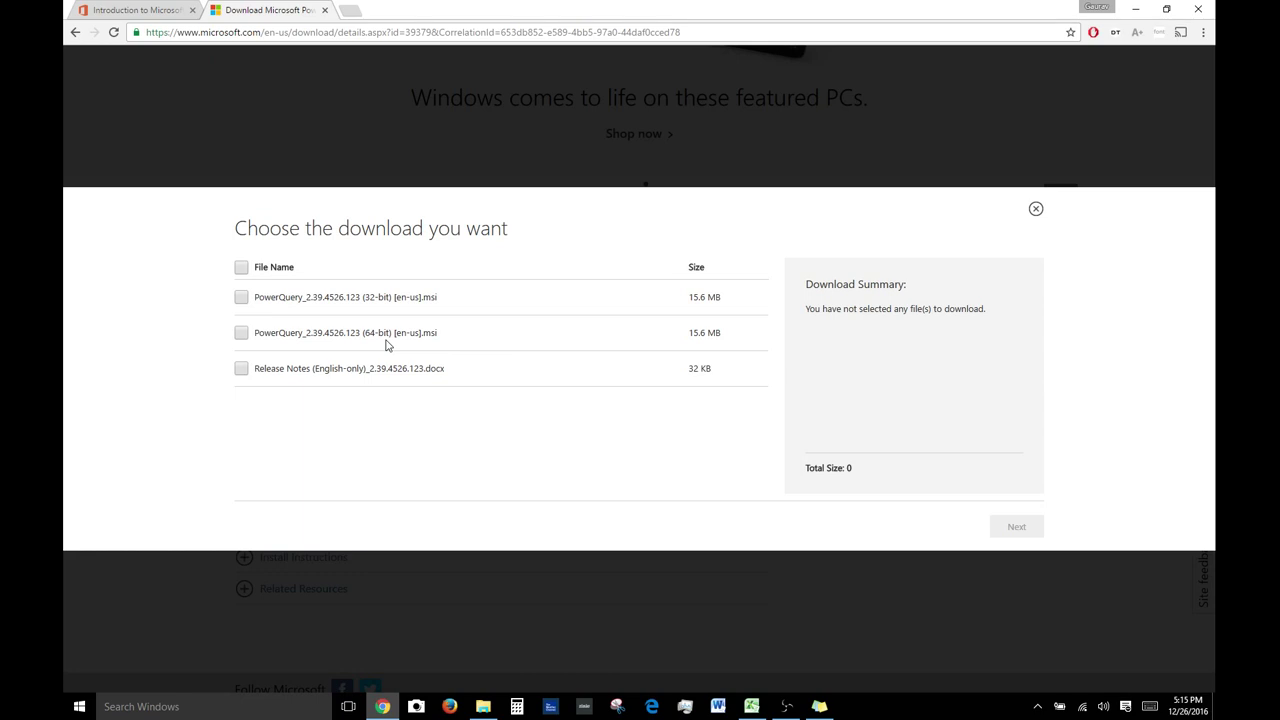
Switch to Excel and look up whether the installed version is 32-bit or 64-bit in its product information
left_click(752, 706)
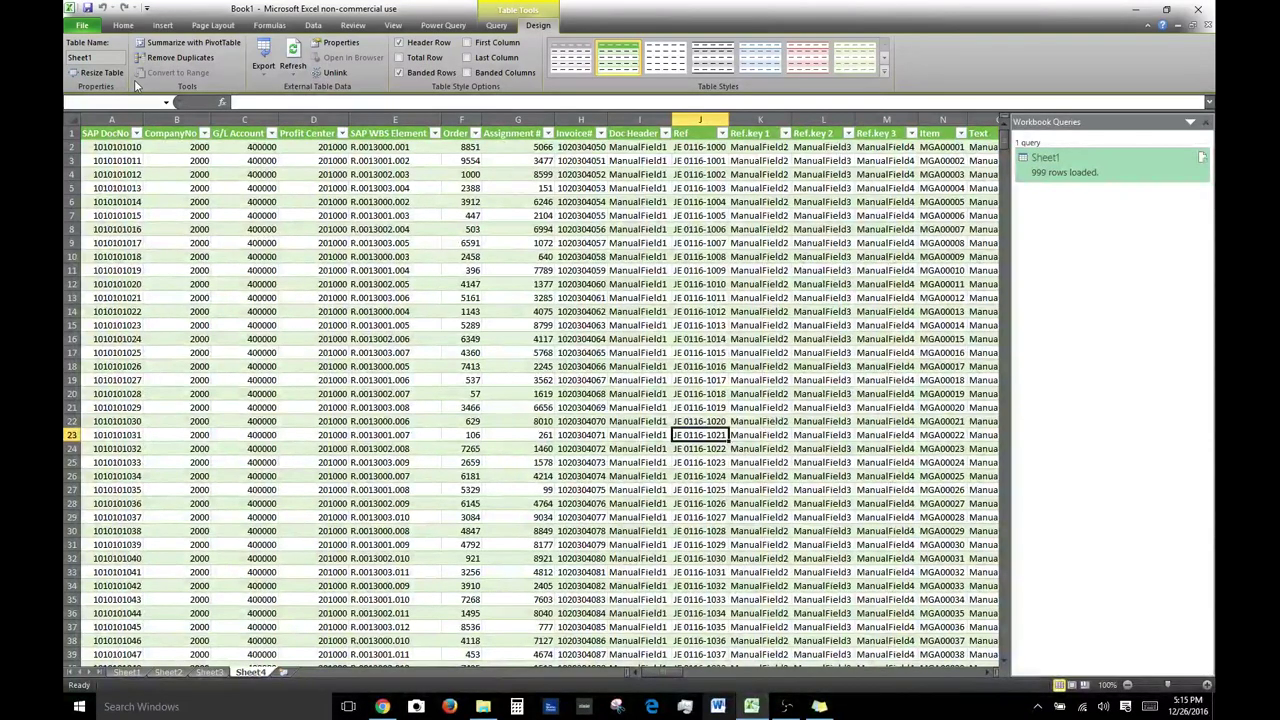
left_click(78, 28)
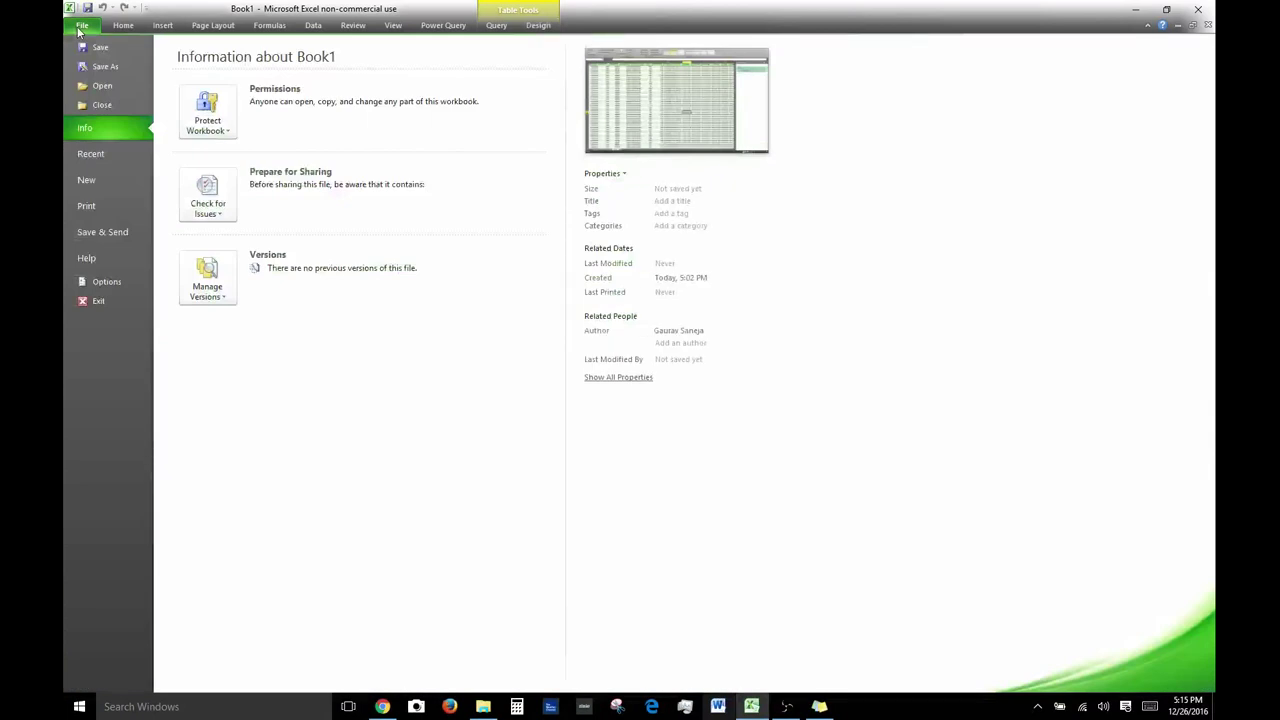
left_click(97, 264)
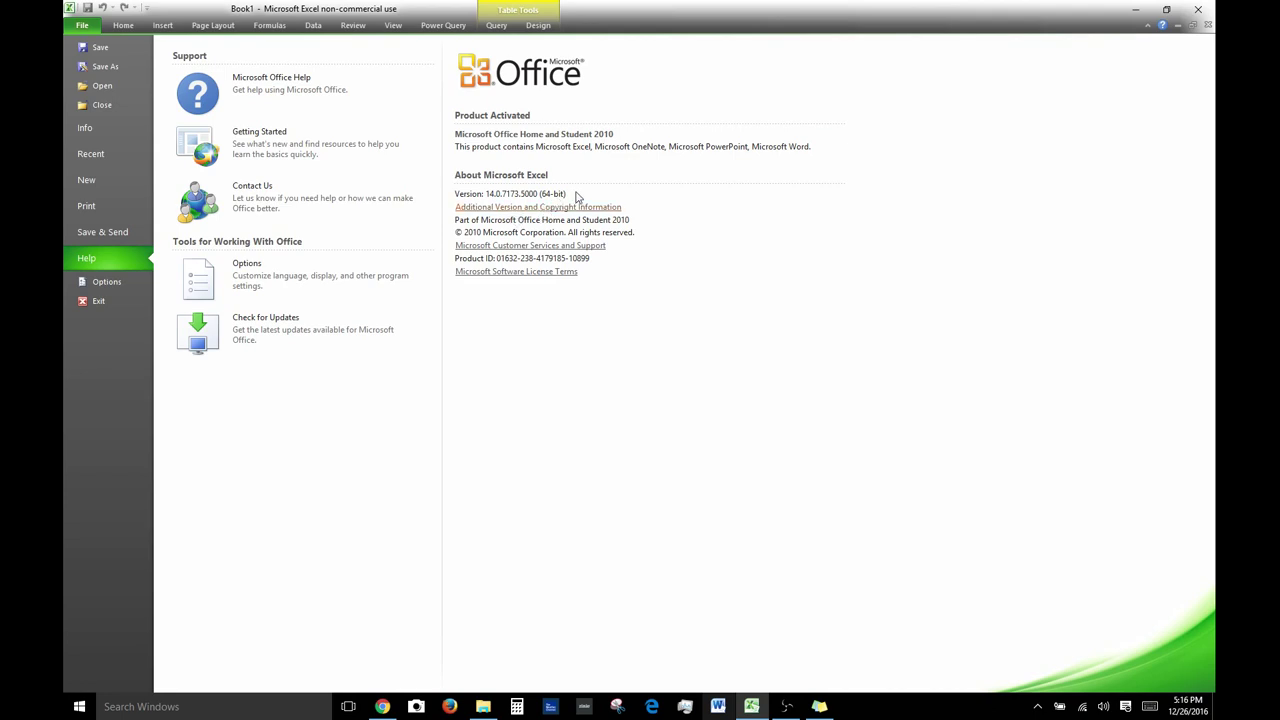
Switch back to Chrome and choose the 64-bit PowerQuery_2.39.4526.123 installer for download
left_click(383, 706)
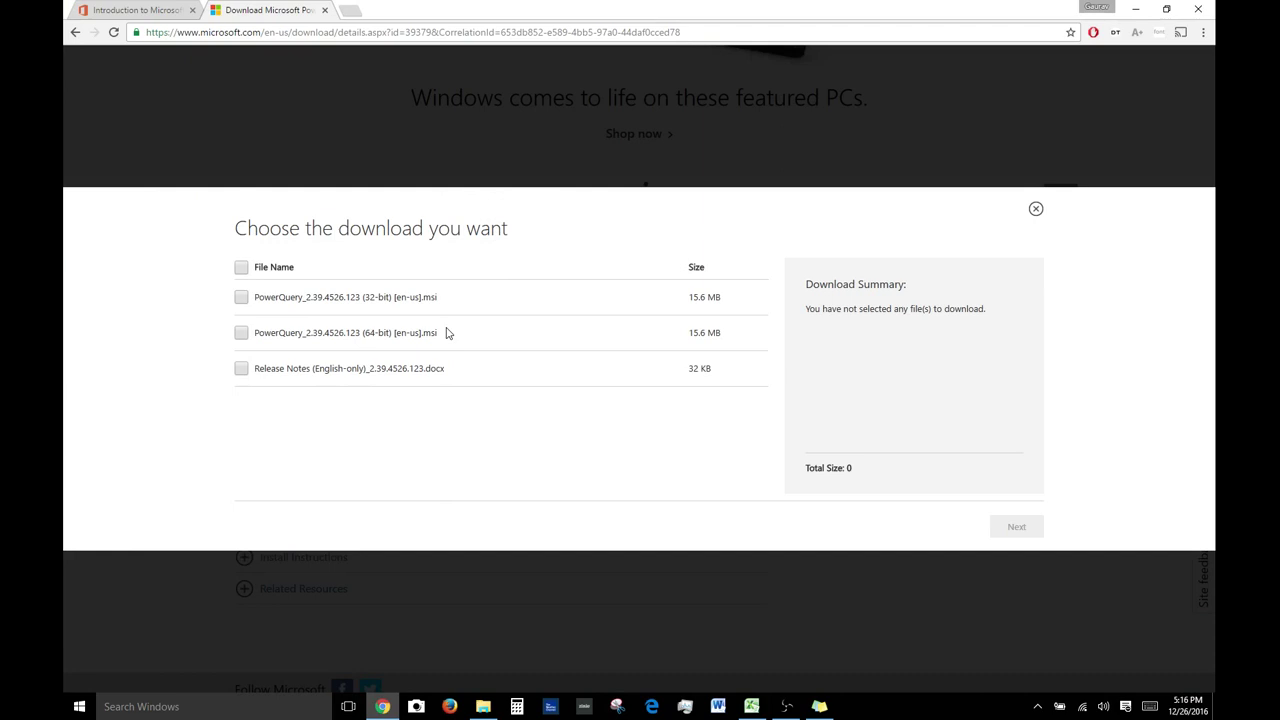
left_click_drag(248, 303, 242, 337)
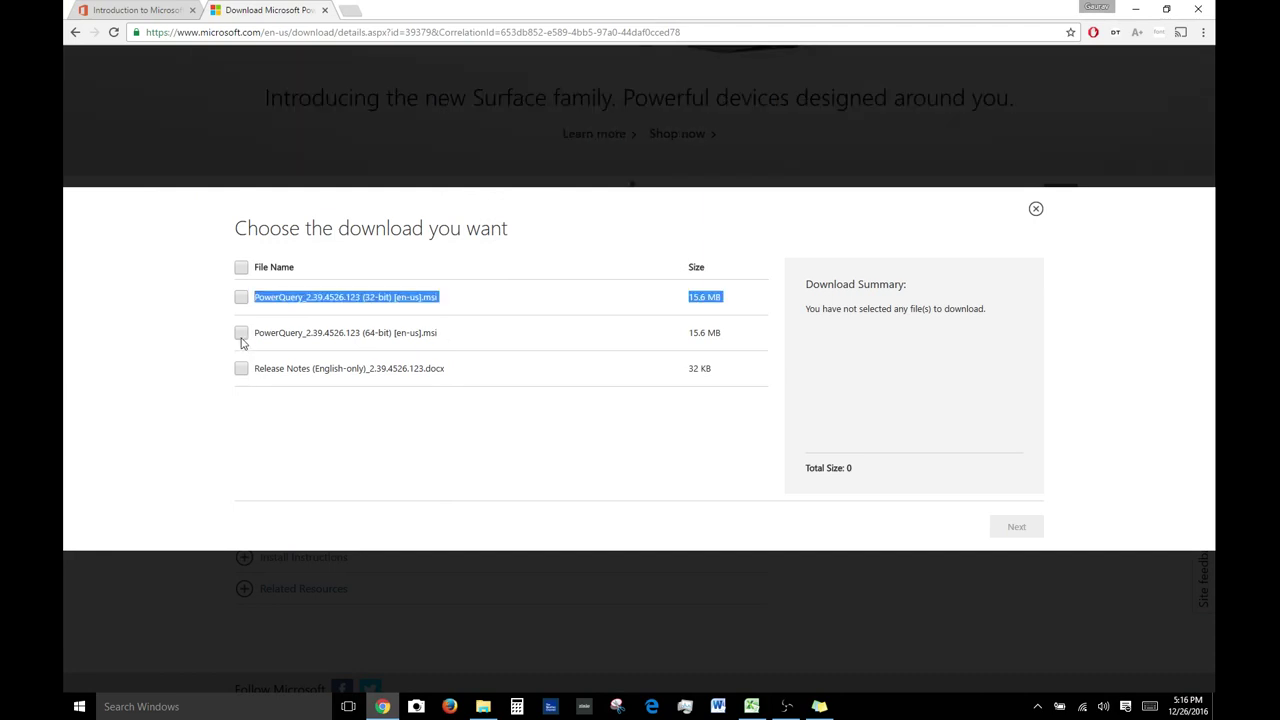
left_click(242, 337)
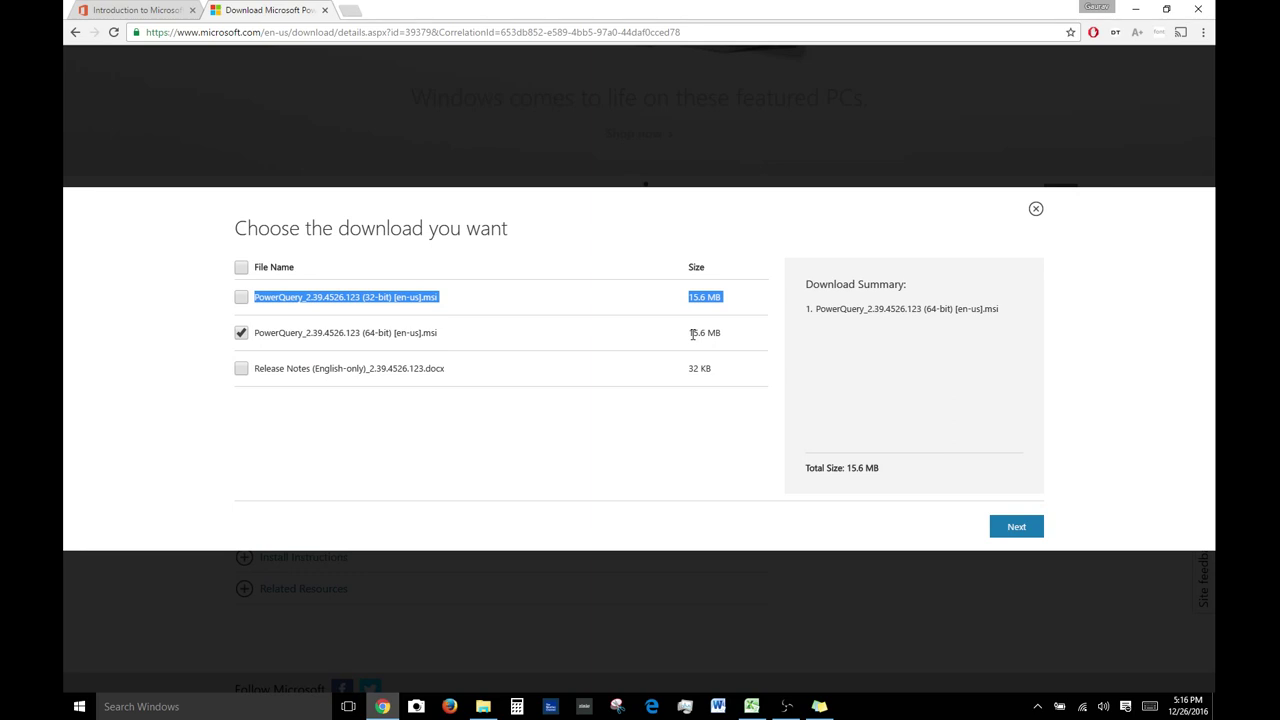
left_click(692, 335)
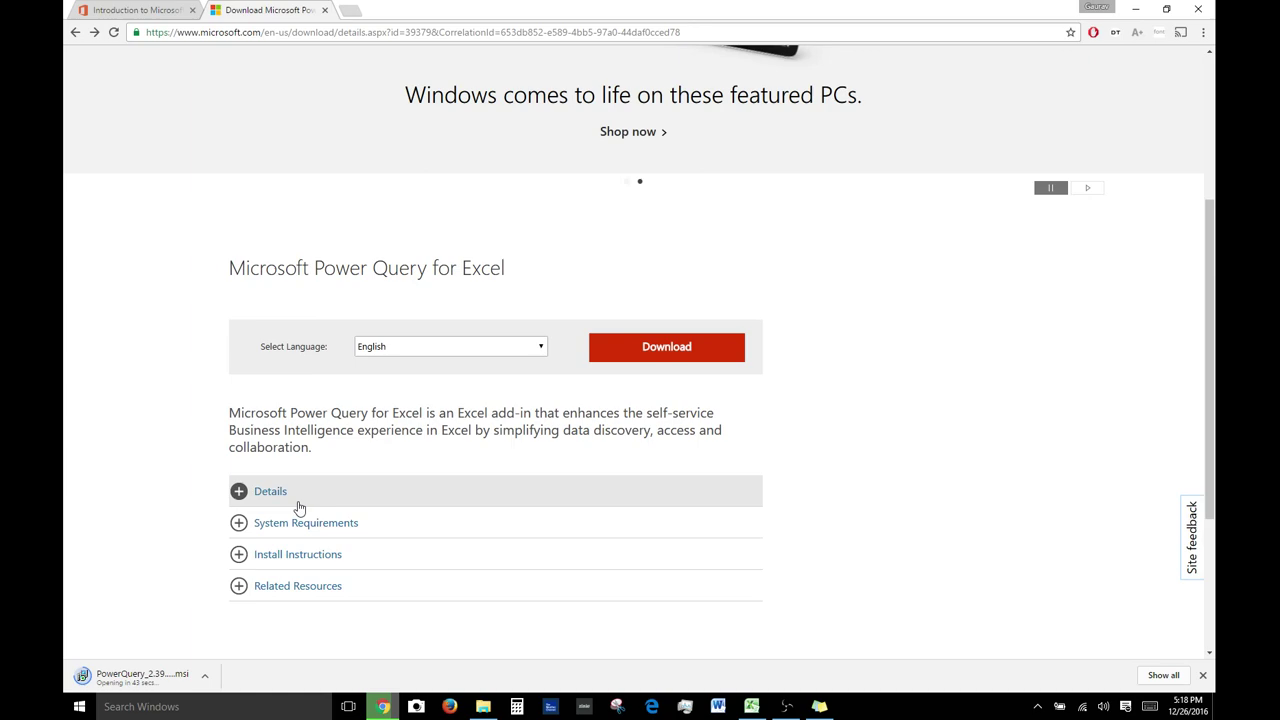
Read the Details section of the Power Query download page, covering its files and capabilities, and collapse it
left_click(270, 491)
scroll(260, 500, "down", 2)
scroll(249, 497, "down", 2)
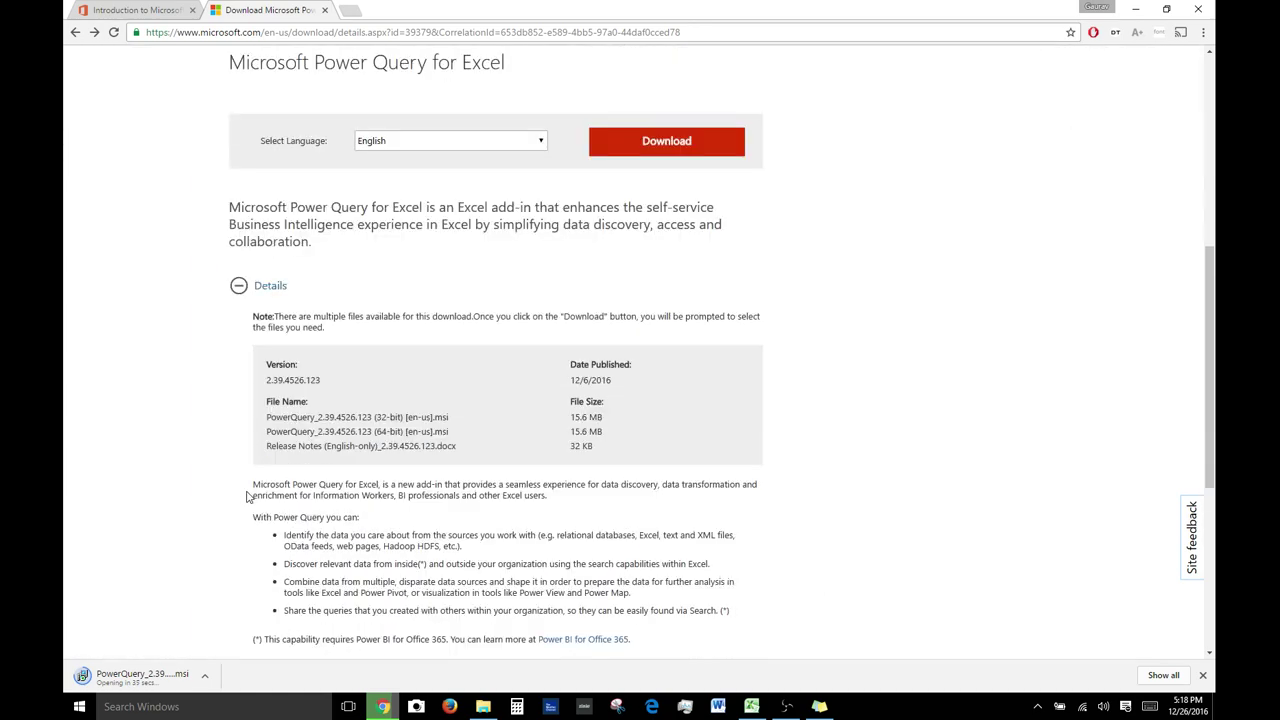
scroll(249, 497, "down", 1)
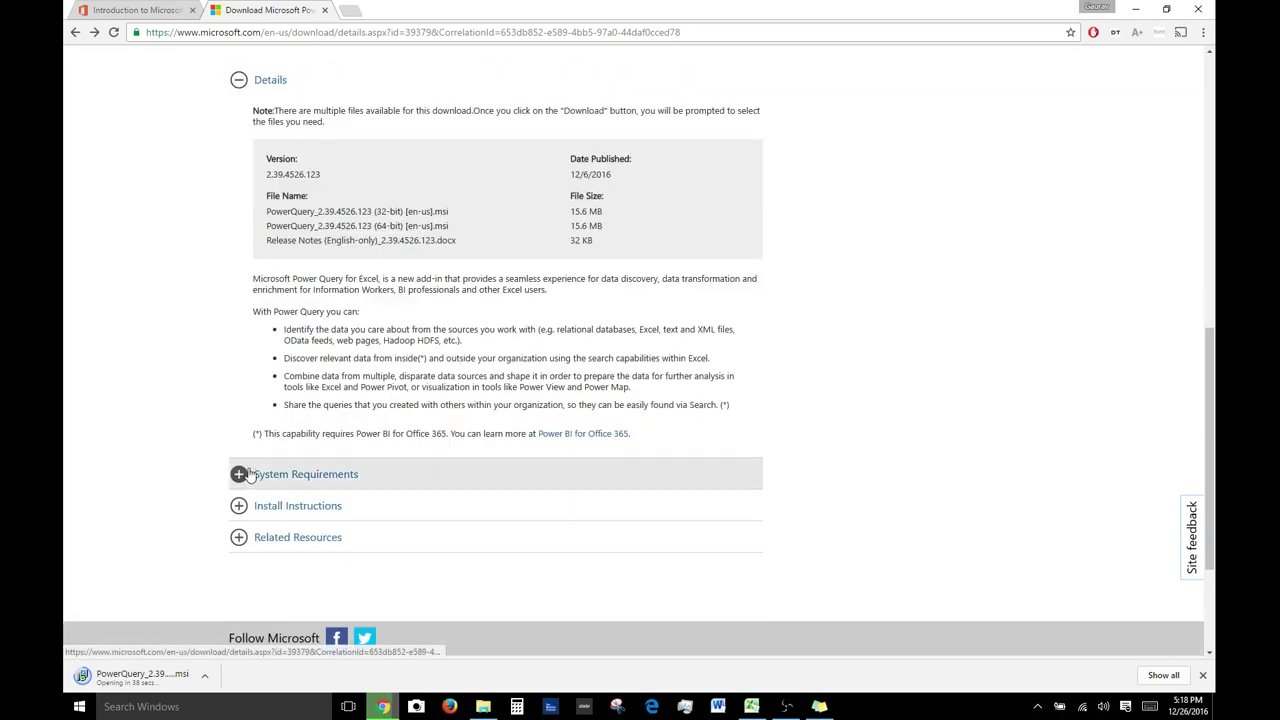
left_click(241, 86)
Read the System Requirements section, examining the supported operating systems and Office versions
left_click(238, 280)
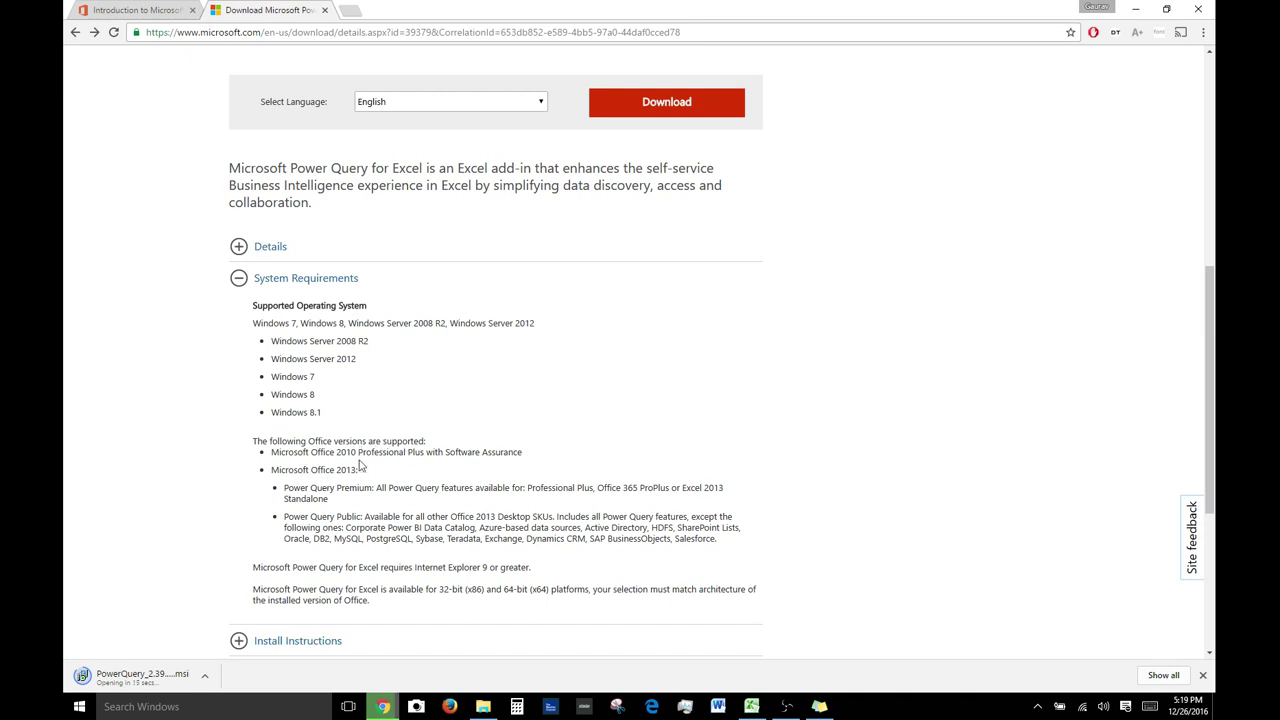
left_click_drag(280, 452, 452, 511)
left_click(450, 510)
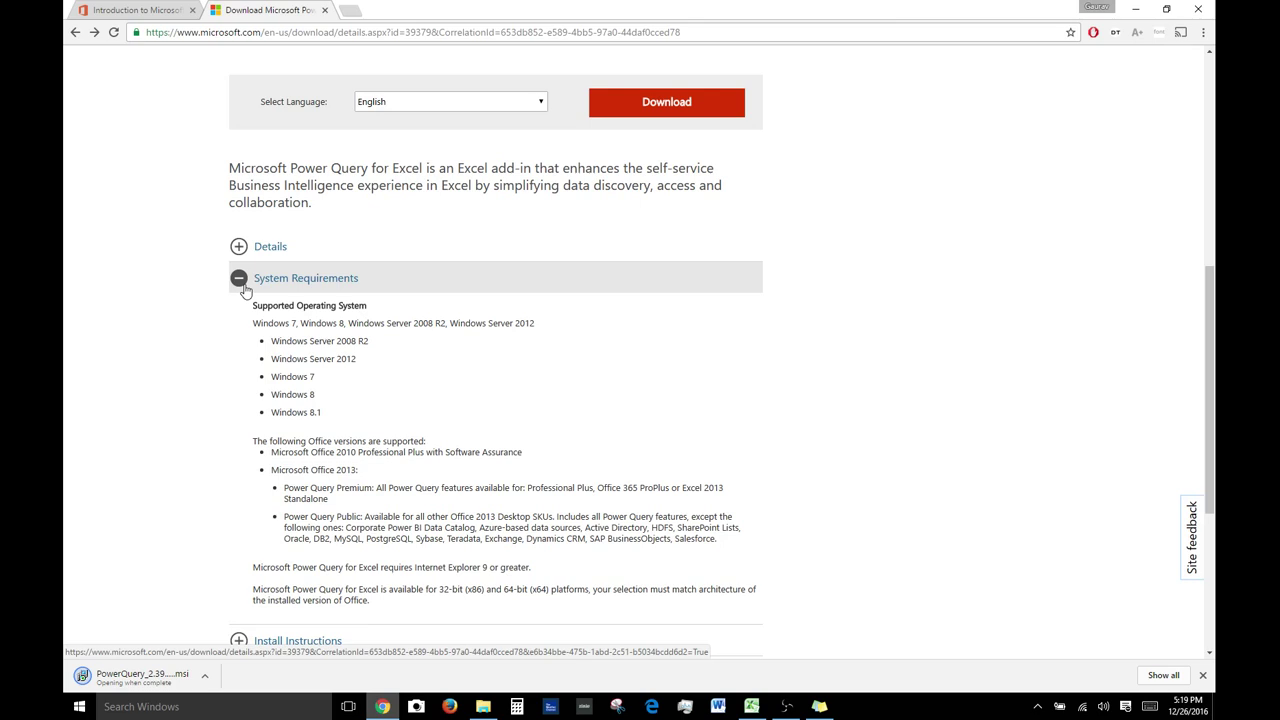
scroll(218, 327, "down", 1)
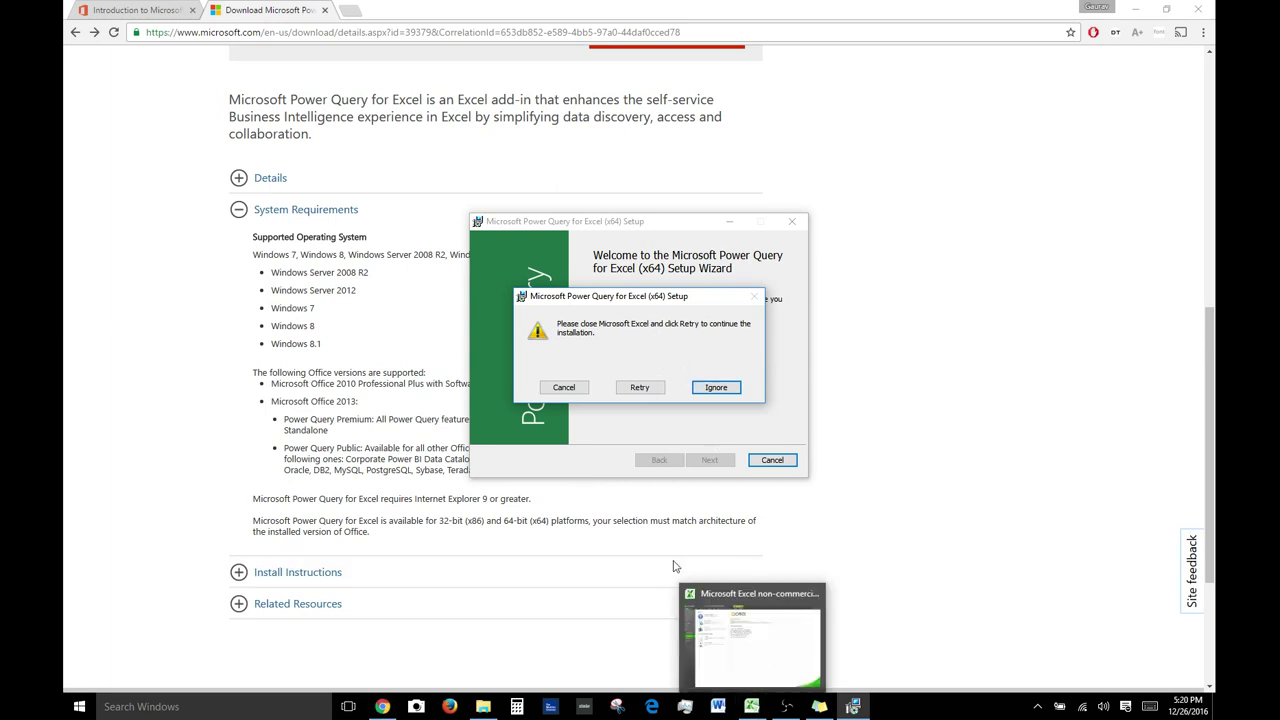
Close Excel, saving the workbook to the Desktop as Book1 in Excel Workbook format
left_click(746, 716)
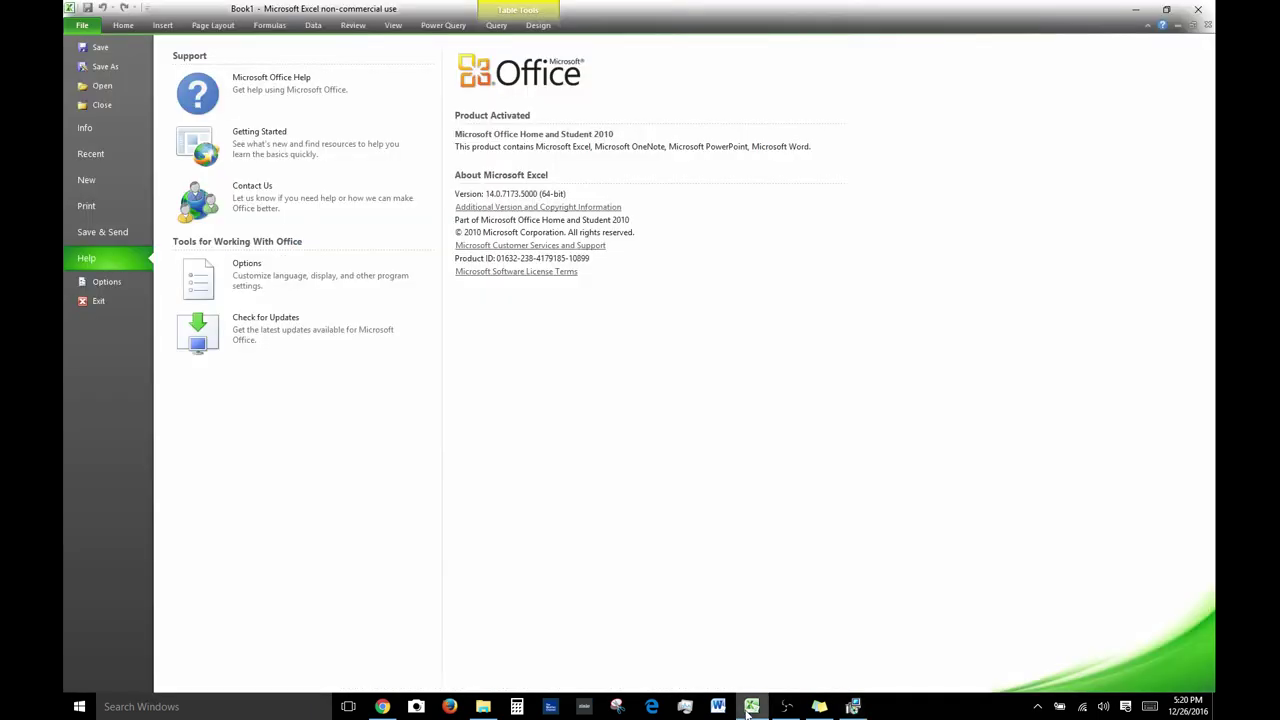
left_click(1195, 12)
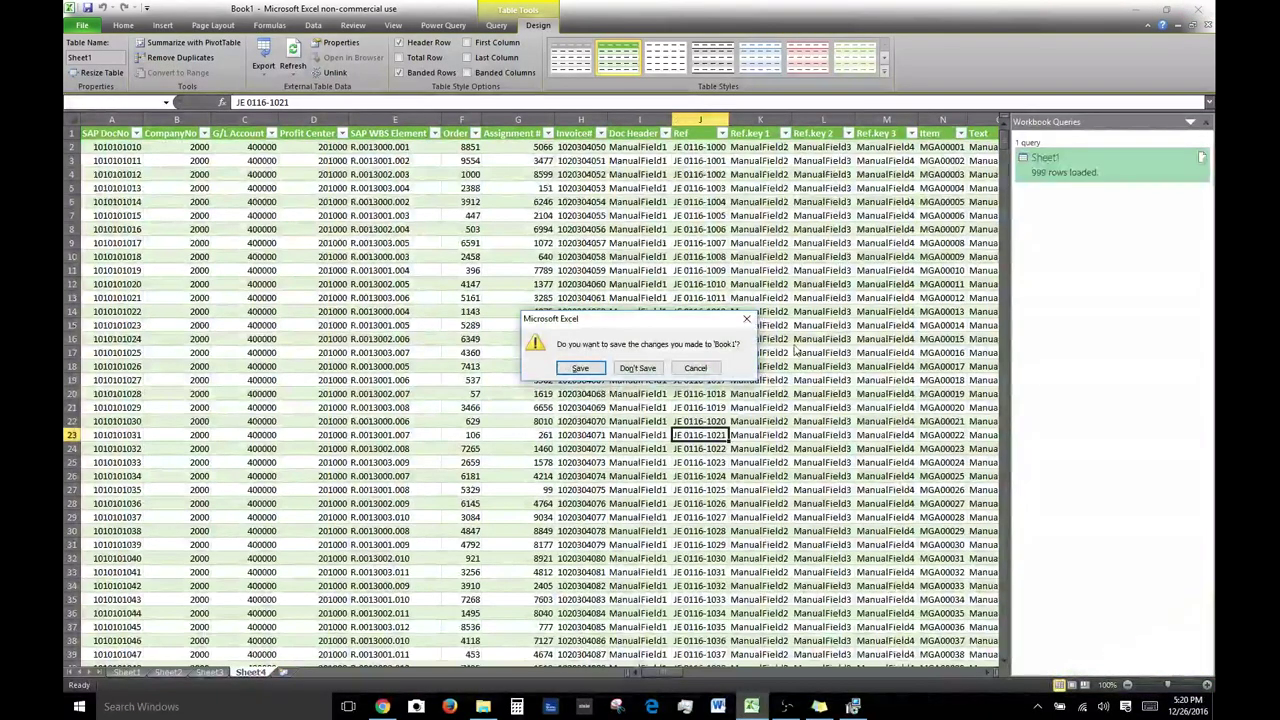
left_click(582, 369)
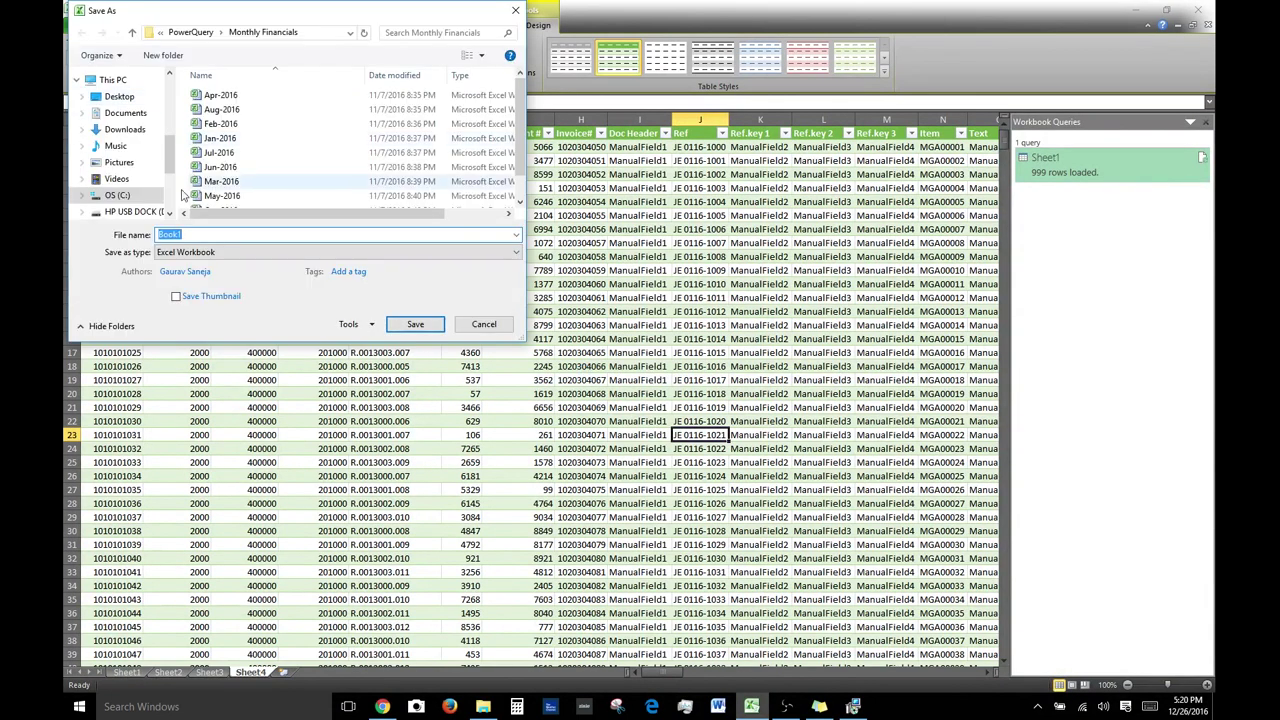
left_click(120, 96)
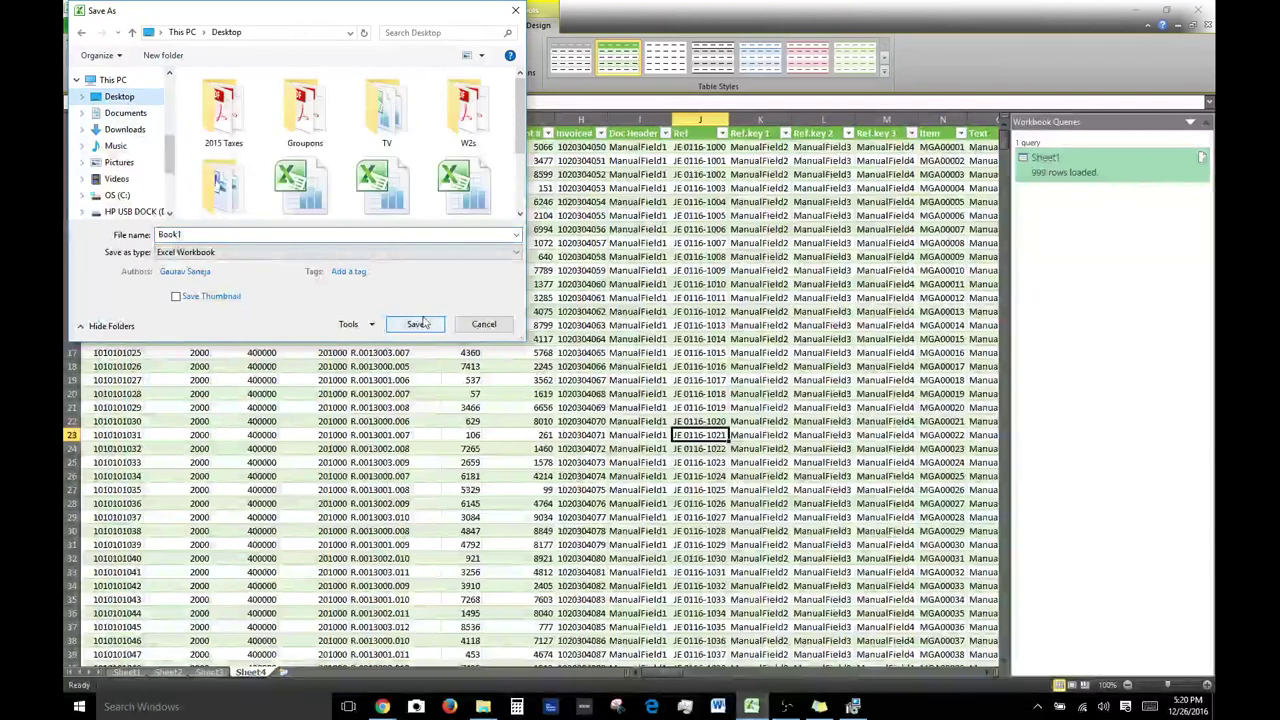
left_click(415, 324)
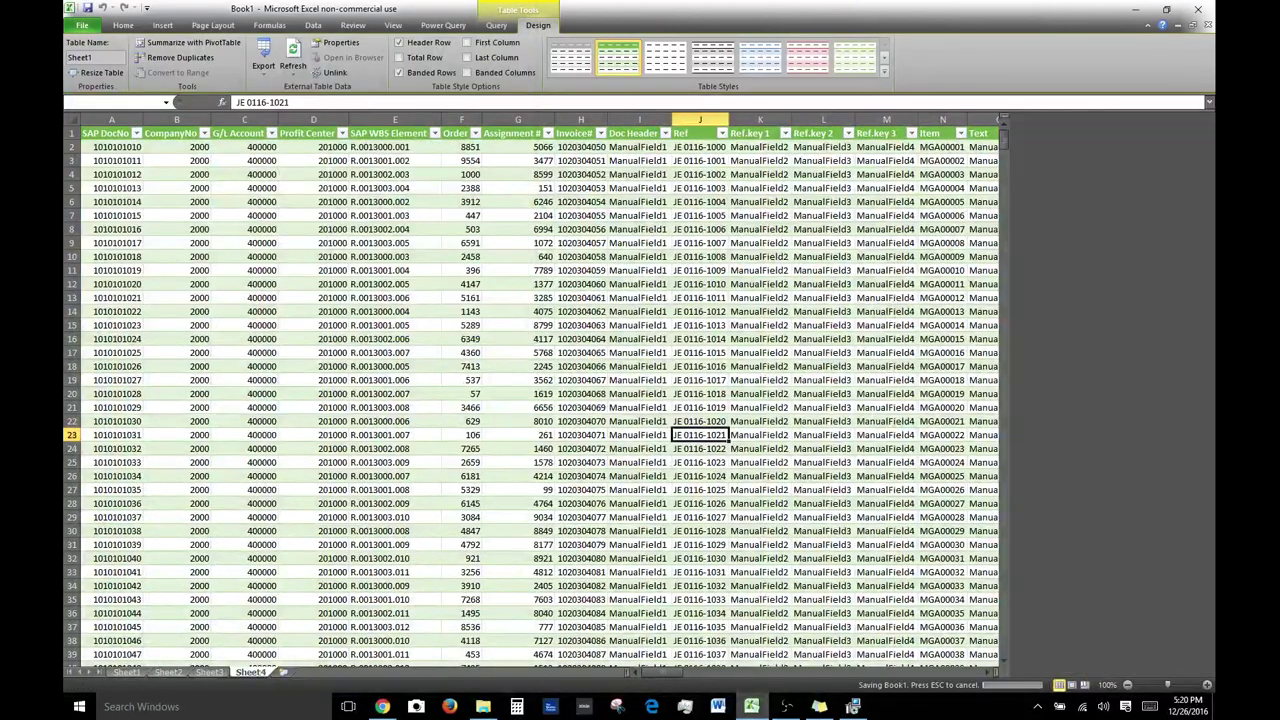
left_click(1199, 10)
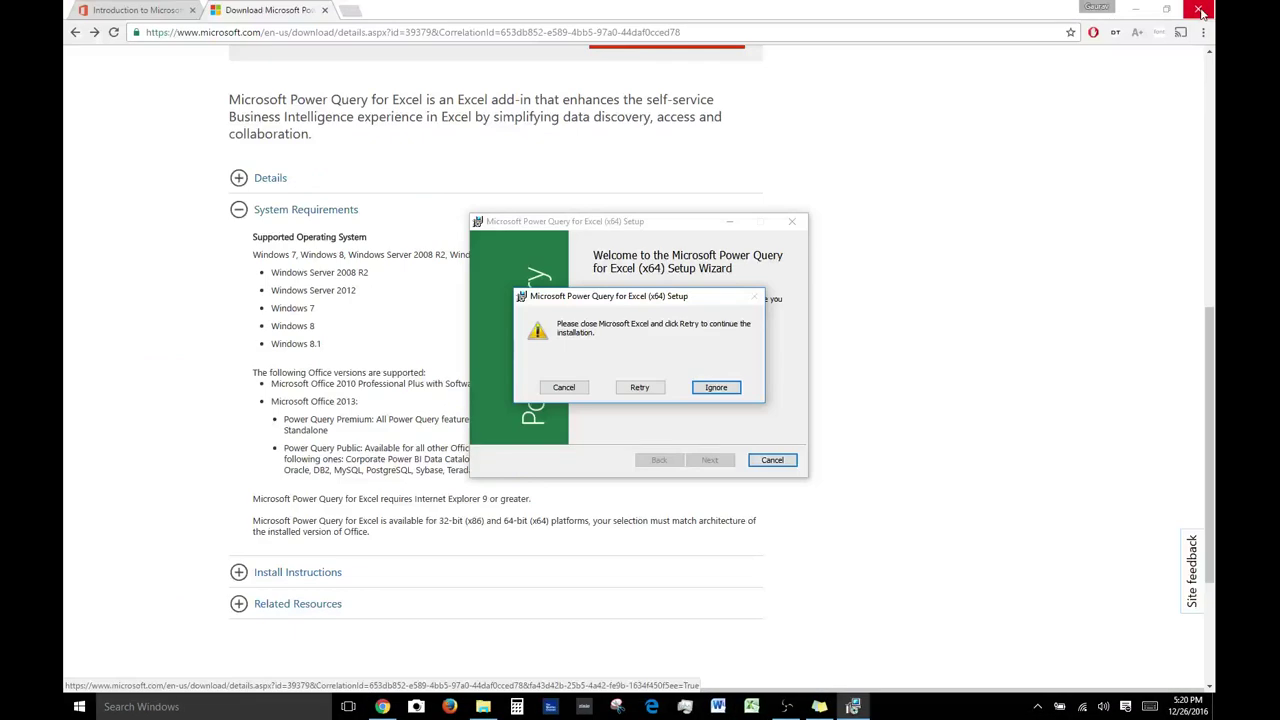
Retry the Power Query setup, look at its Repair and Remove options, and cancel the wizard without changing the installation
left_click(640, 388)
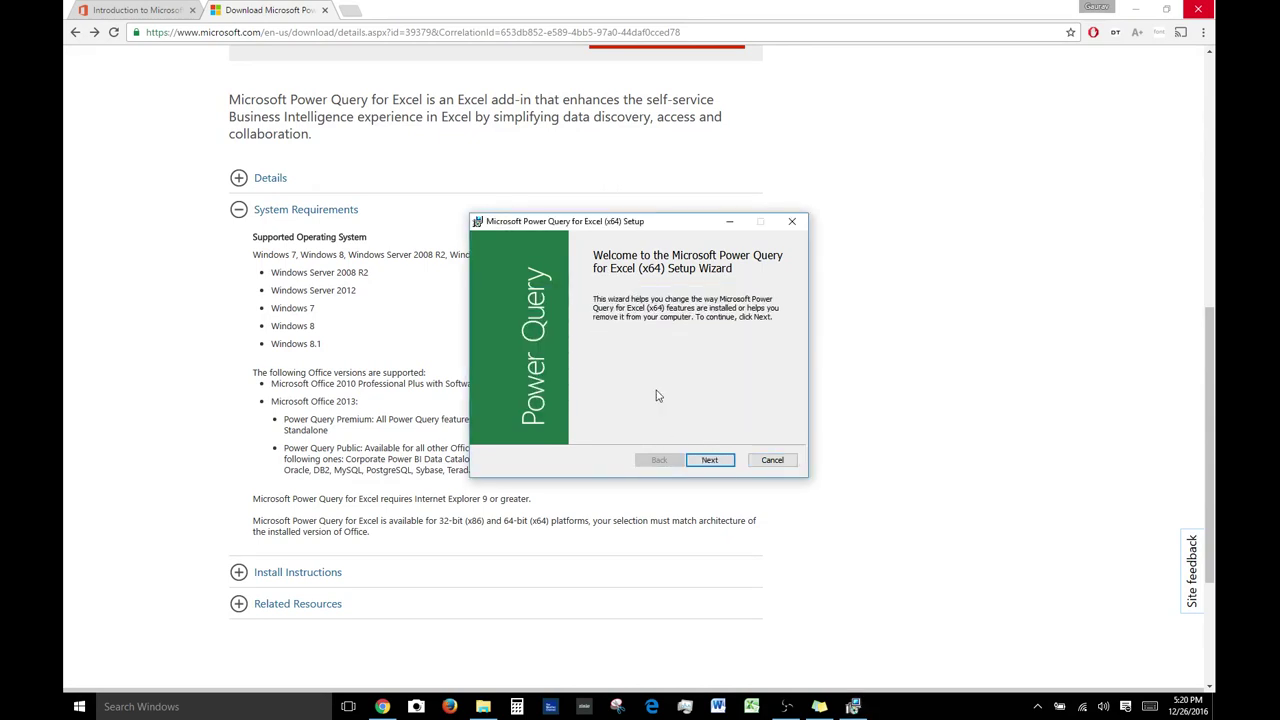
left_click(715, 464)
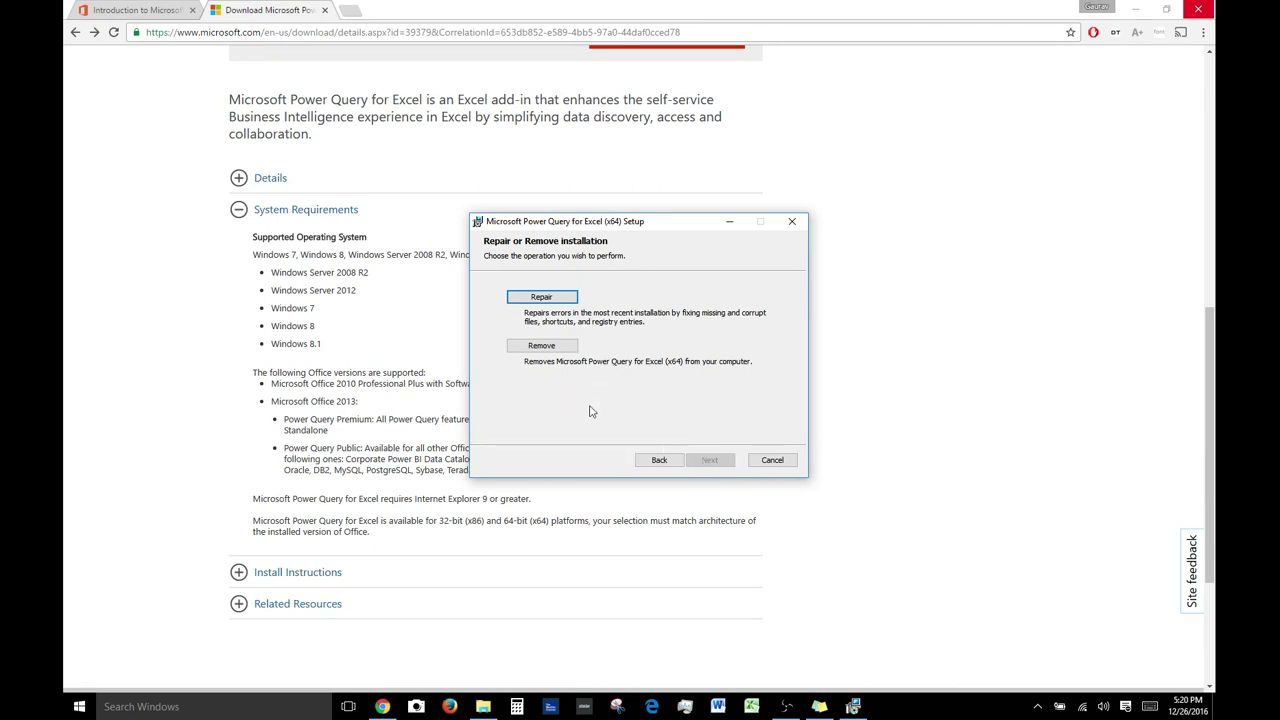
left_click(566, 298)
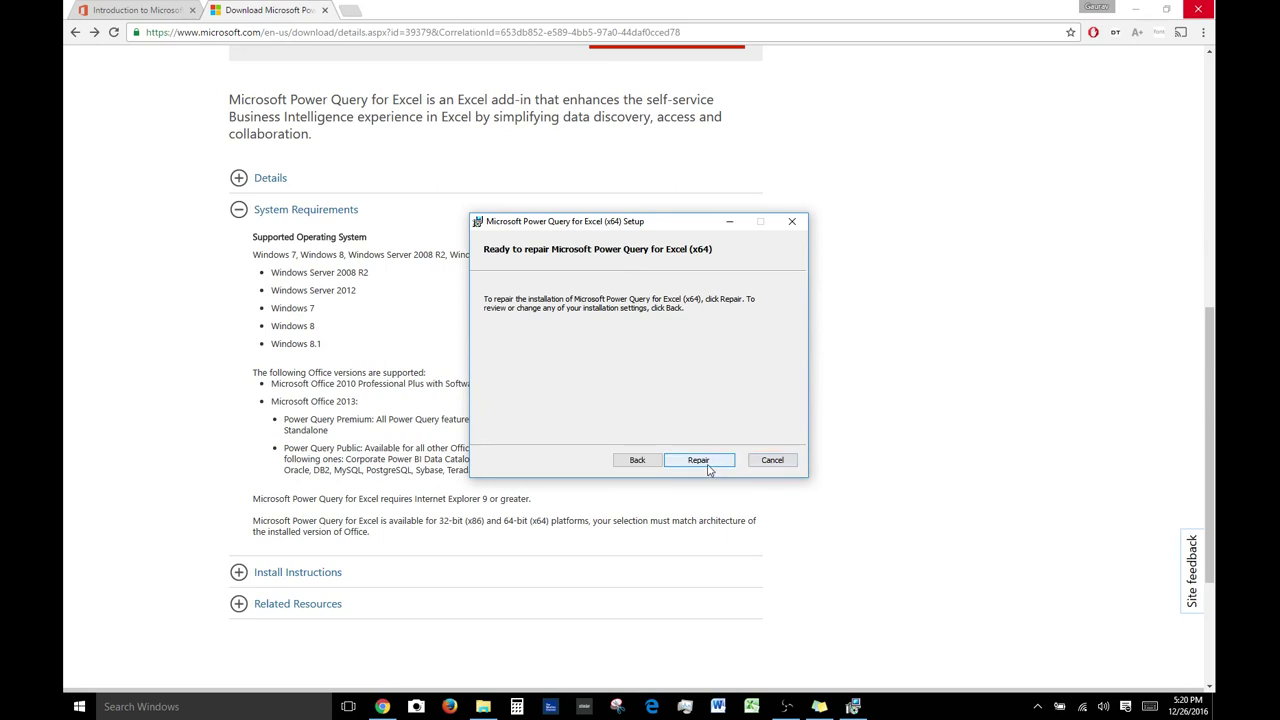
left_click(638, 460)
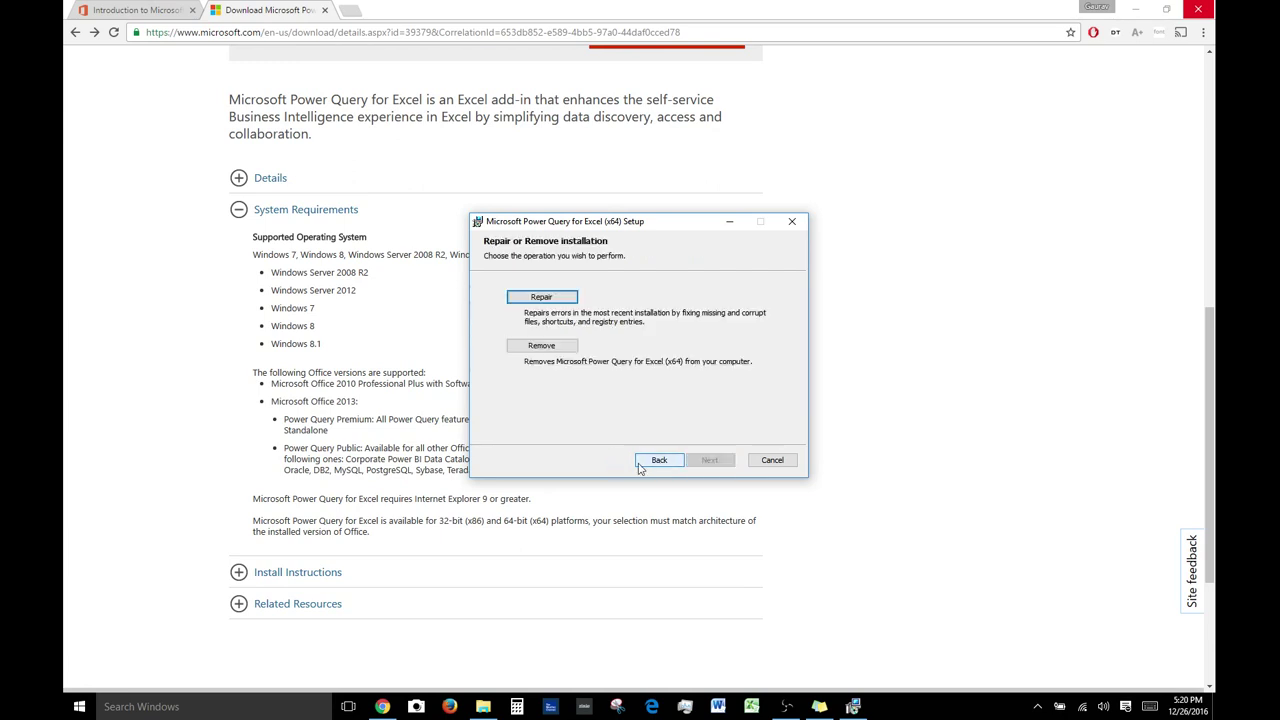
left_click(545, 346)
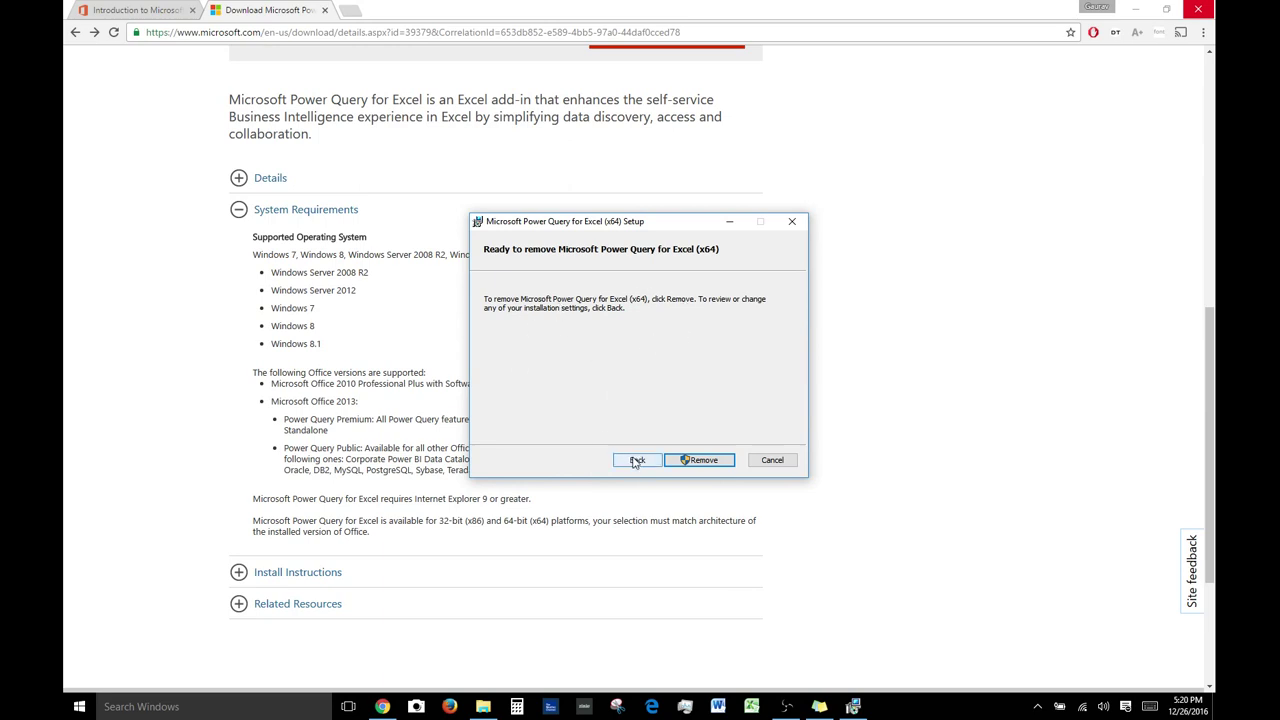
left_click(756, 466)
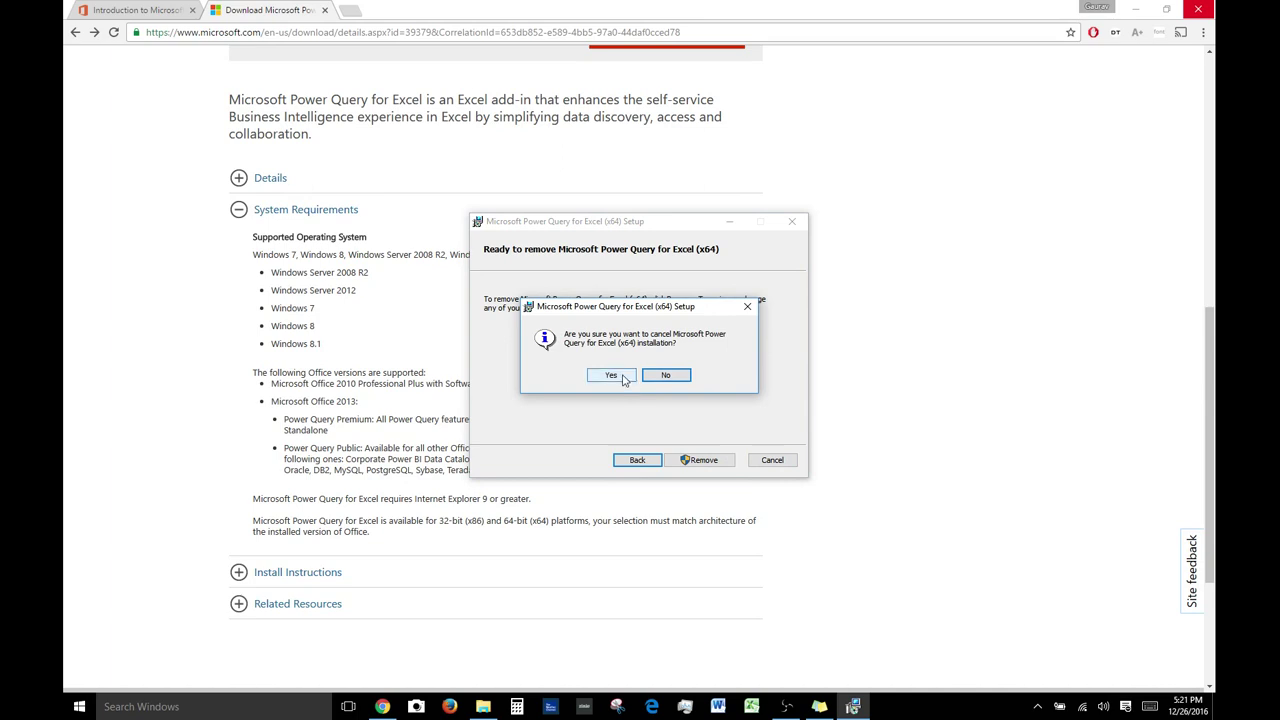
left_click(622, 378)
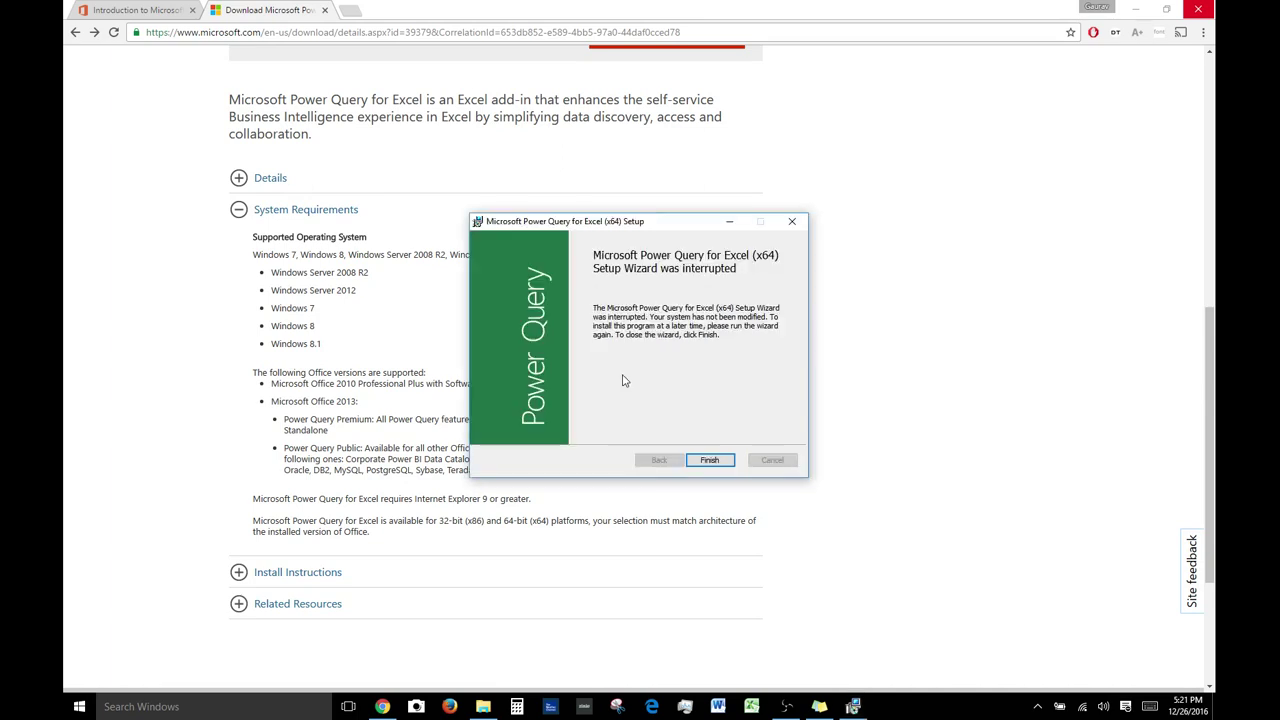
left_click(709, 460)
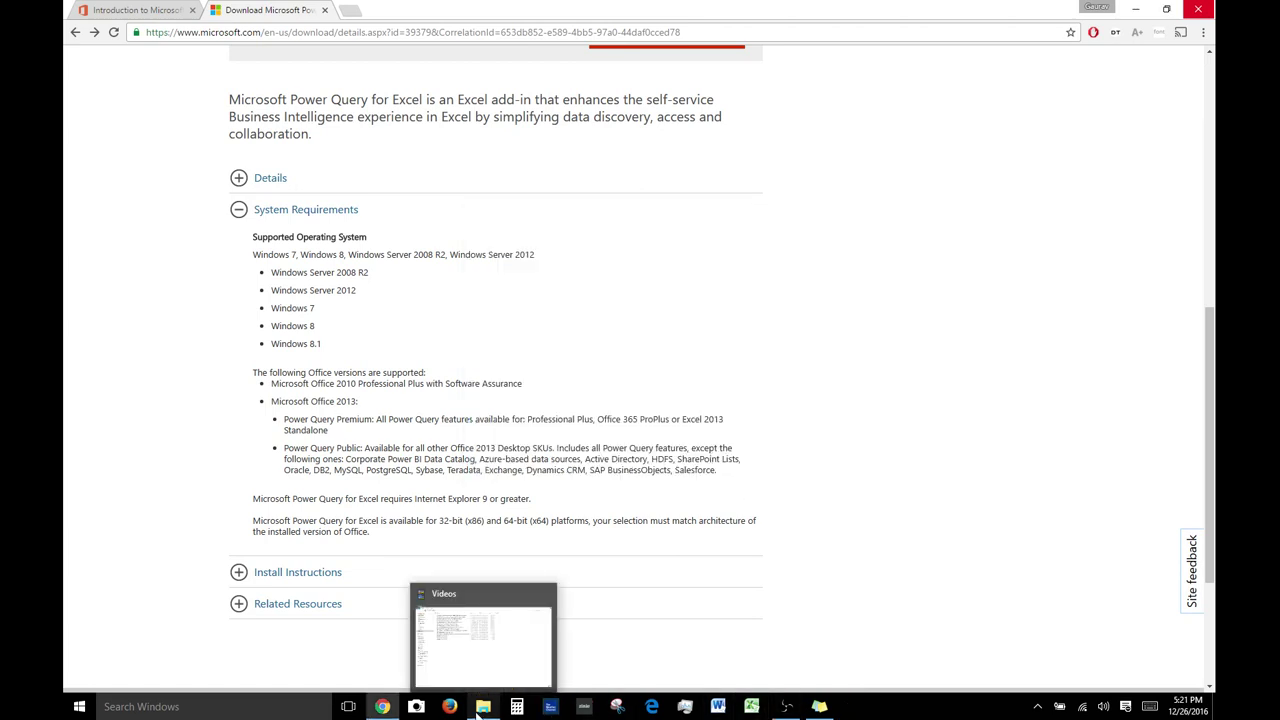
mouse_move(790, 708)
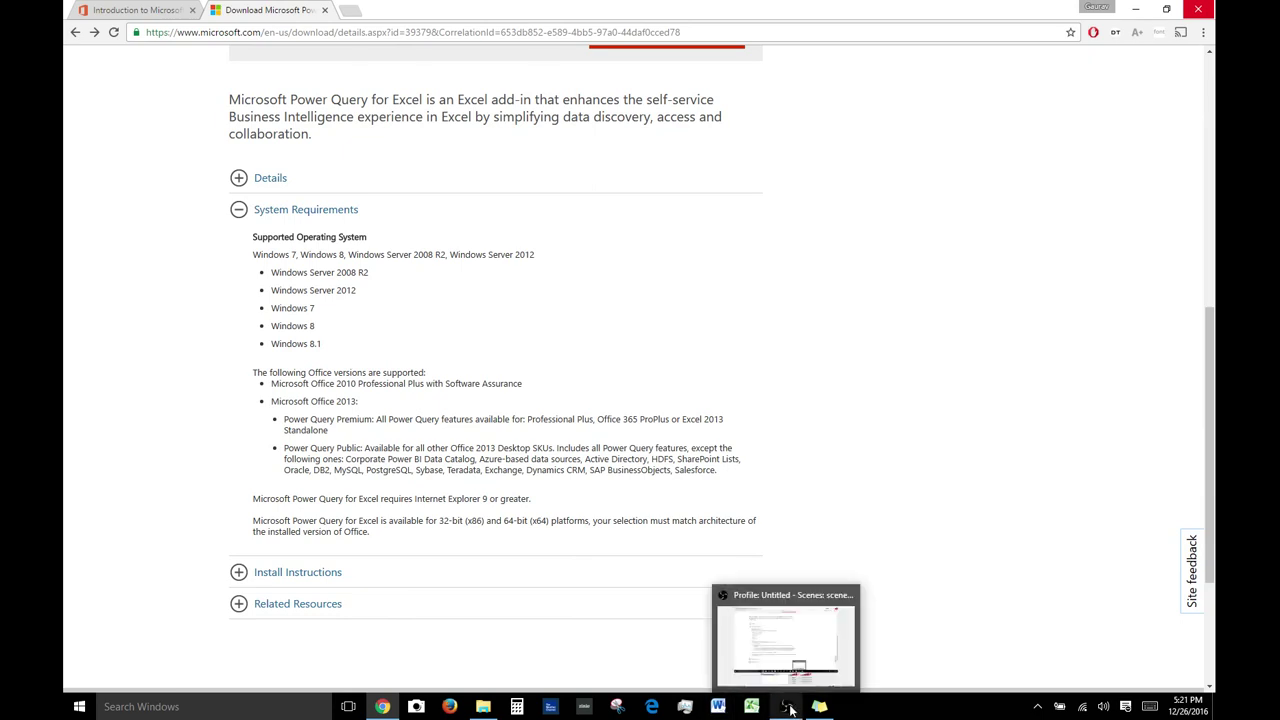
left_click(750, 708)
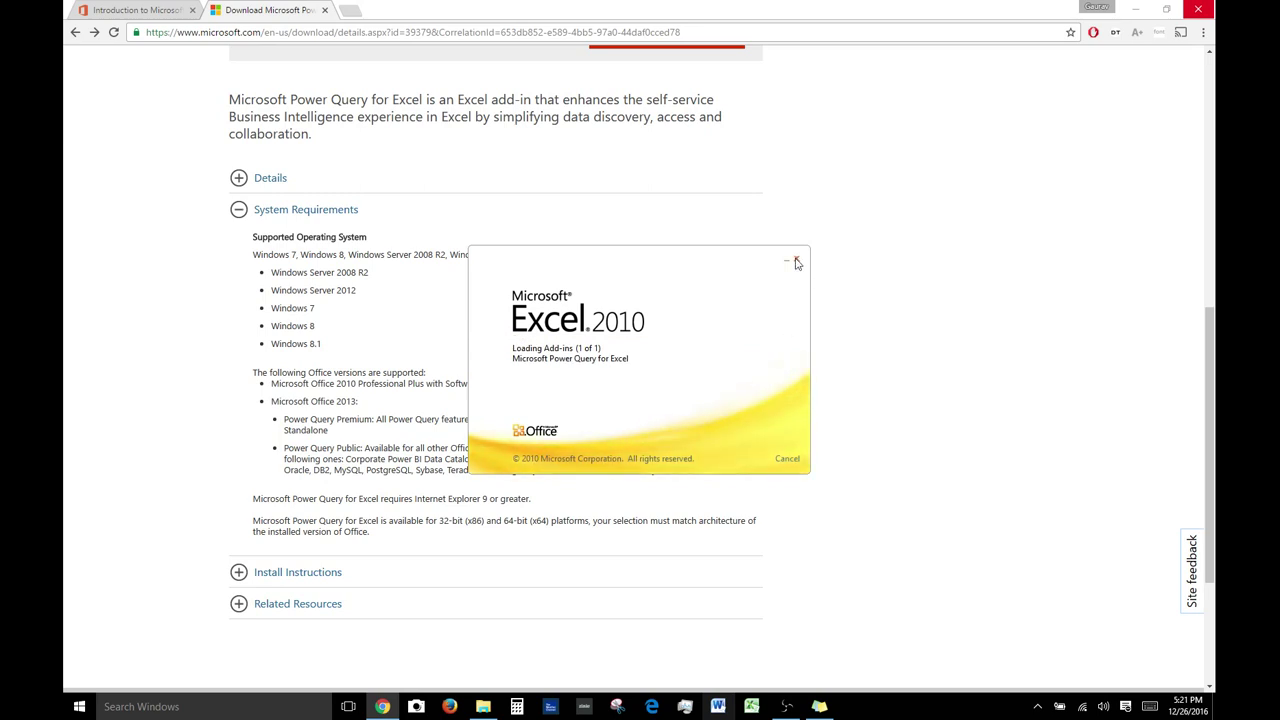
left_click(796, 261)
mouse_move(388, 714)
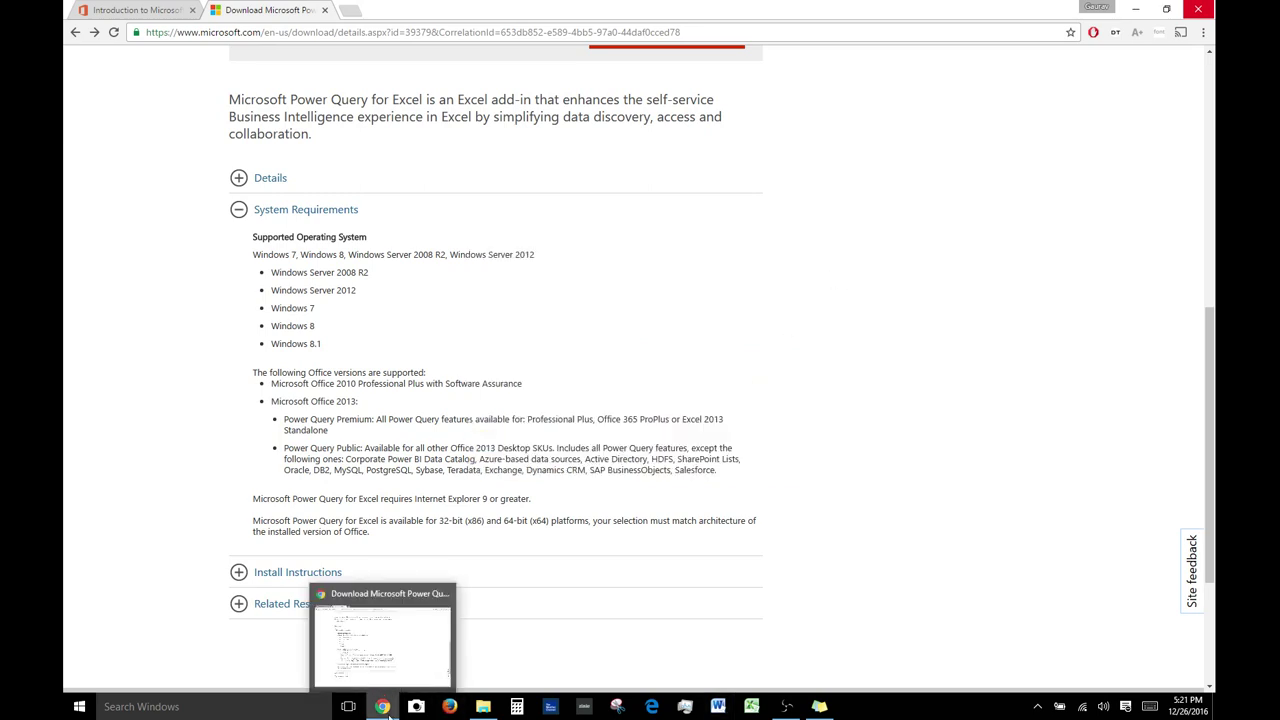
Open Programs and Features in Control Panel, search for "query" to uninstall Power Query for Excel, and close the window
right_click(82, 706)
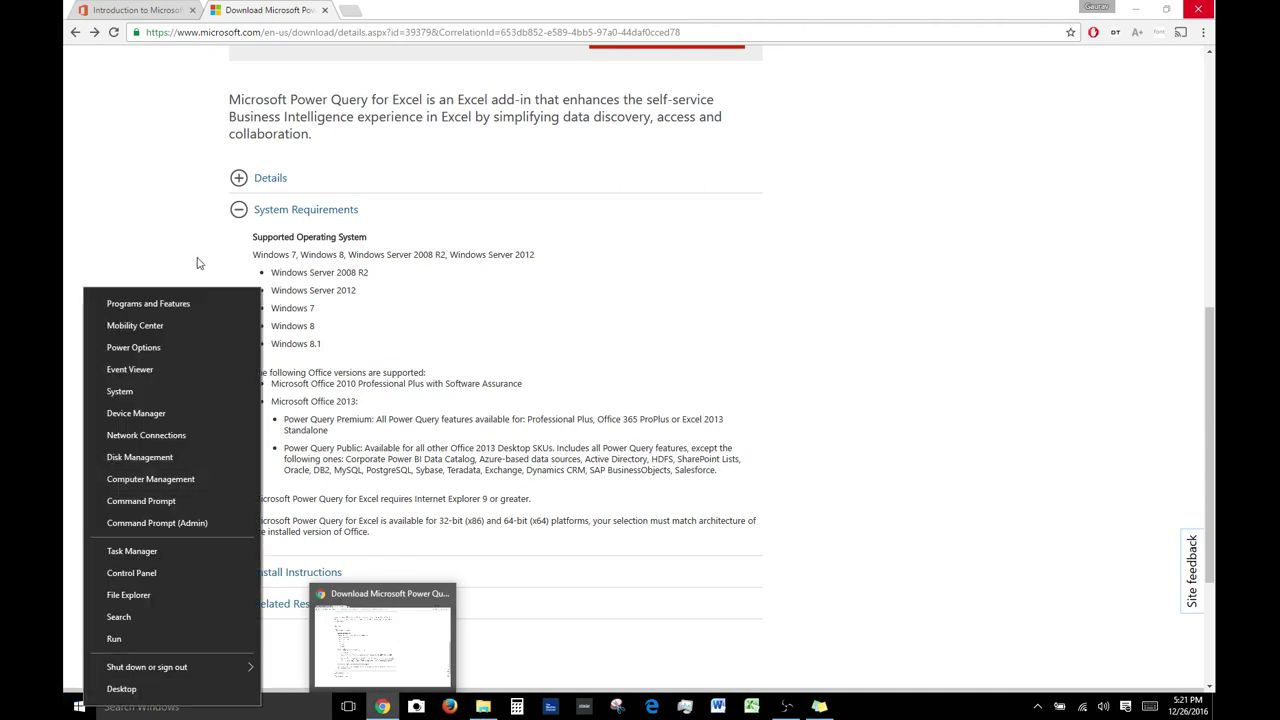
left_click(178, 573)
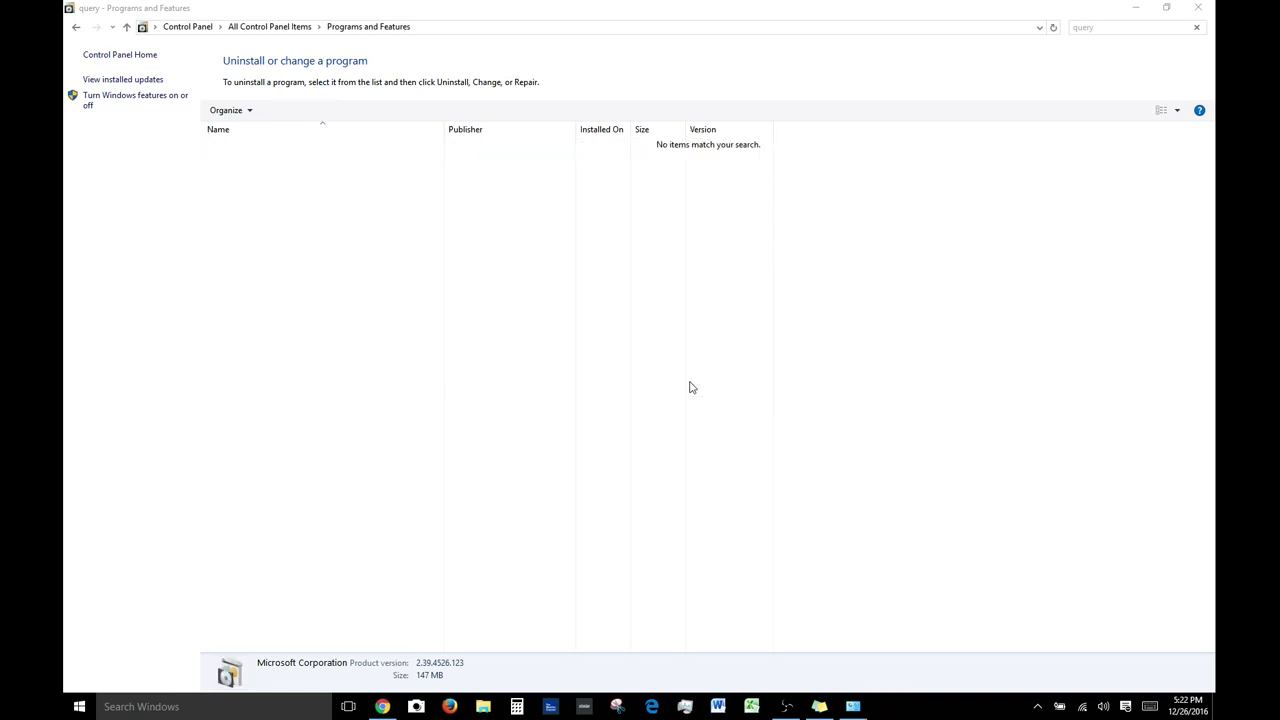
left_click(1199, 8)
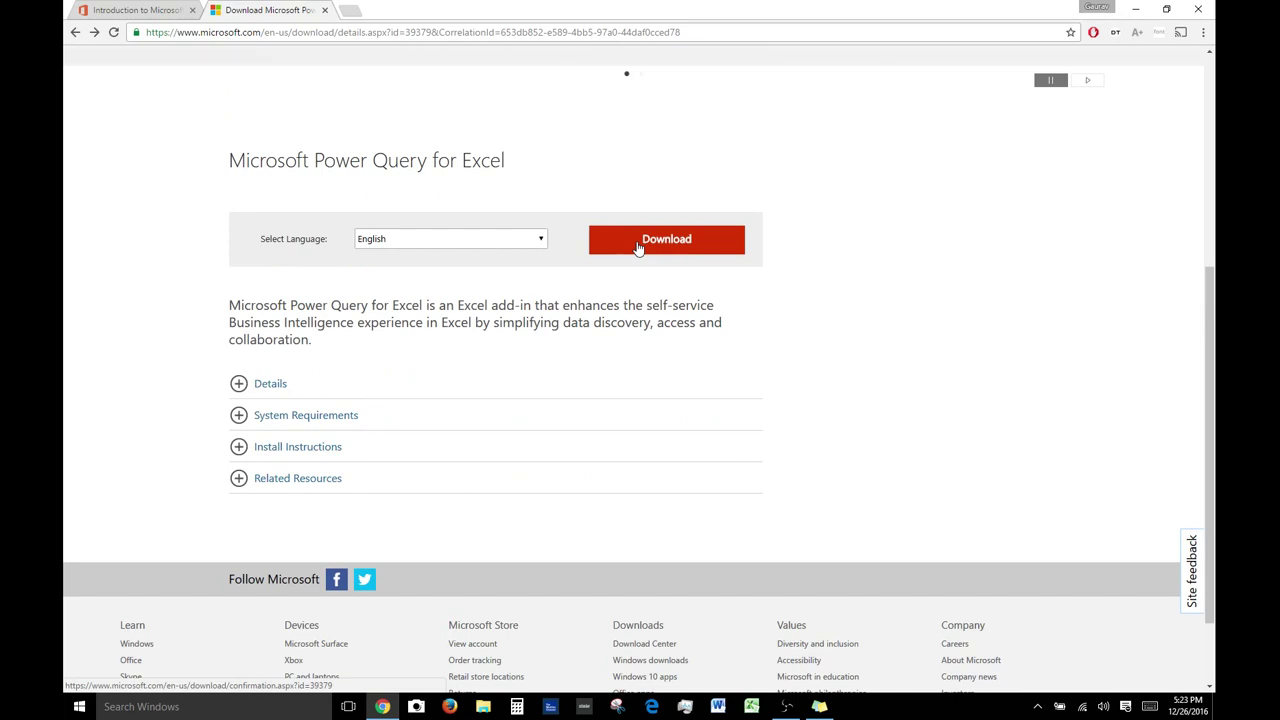
Download the 64-bit PowerQuery_2.39.4526.123 installer again and save it in the Downloads folder
left_click(634, 244)
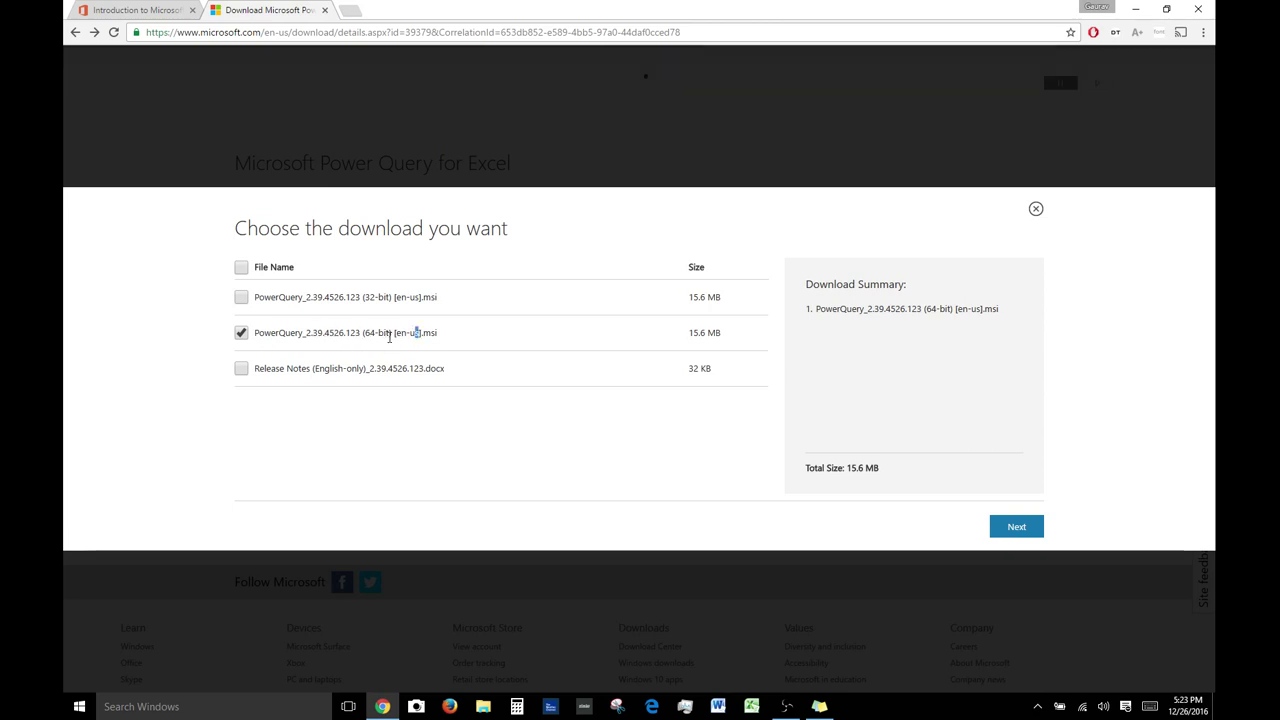
left_click_drag(390, 337, 366, 338)
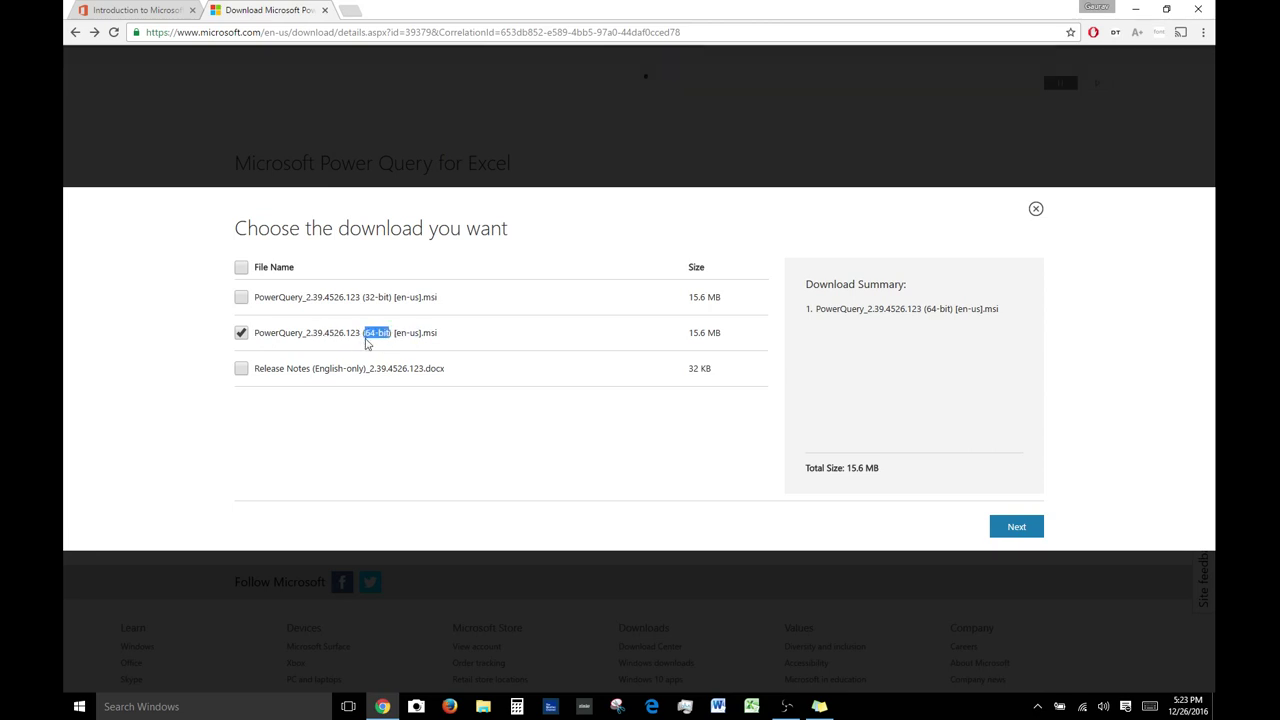
left_click(367, 342)
left_click(1017, 527)
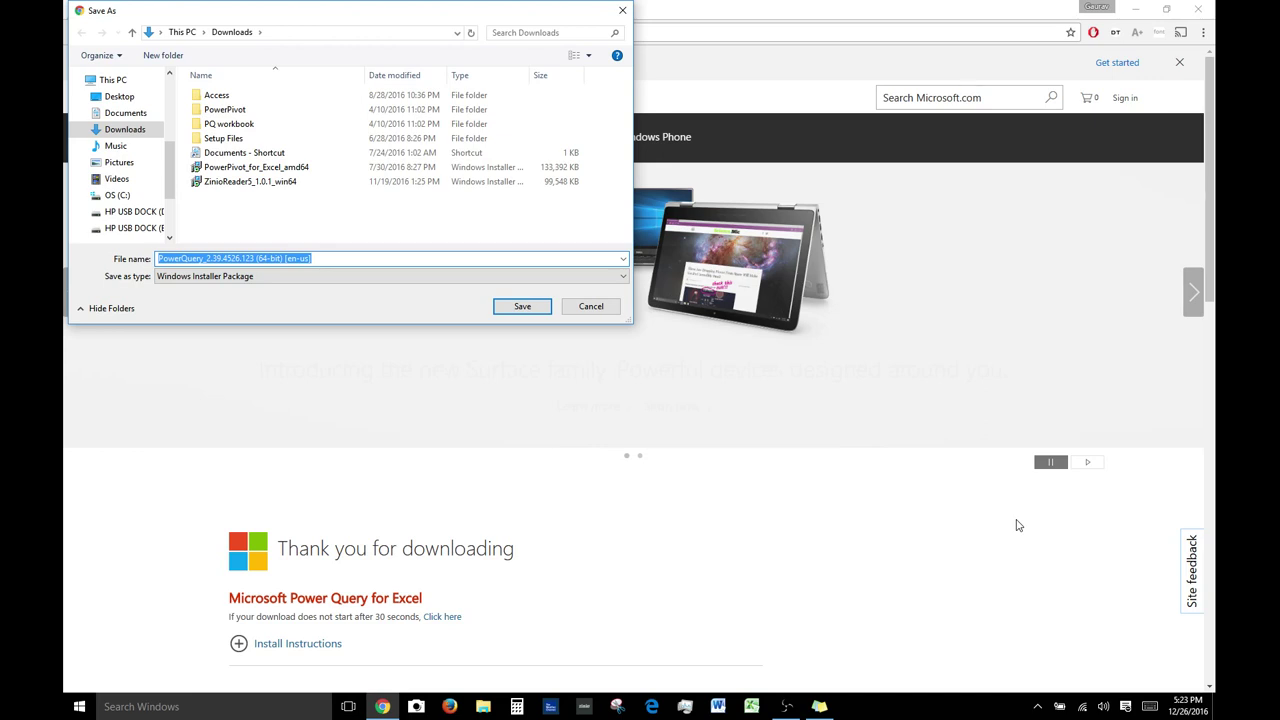
key("Return")
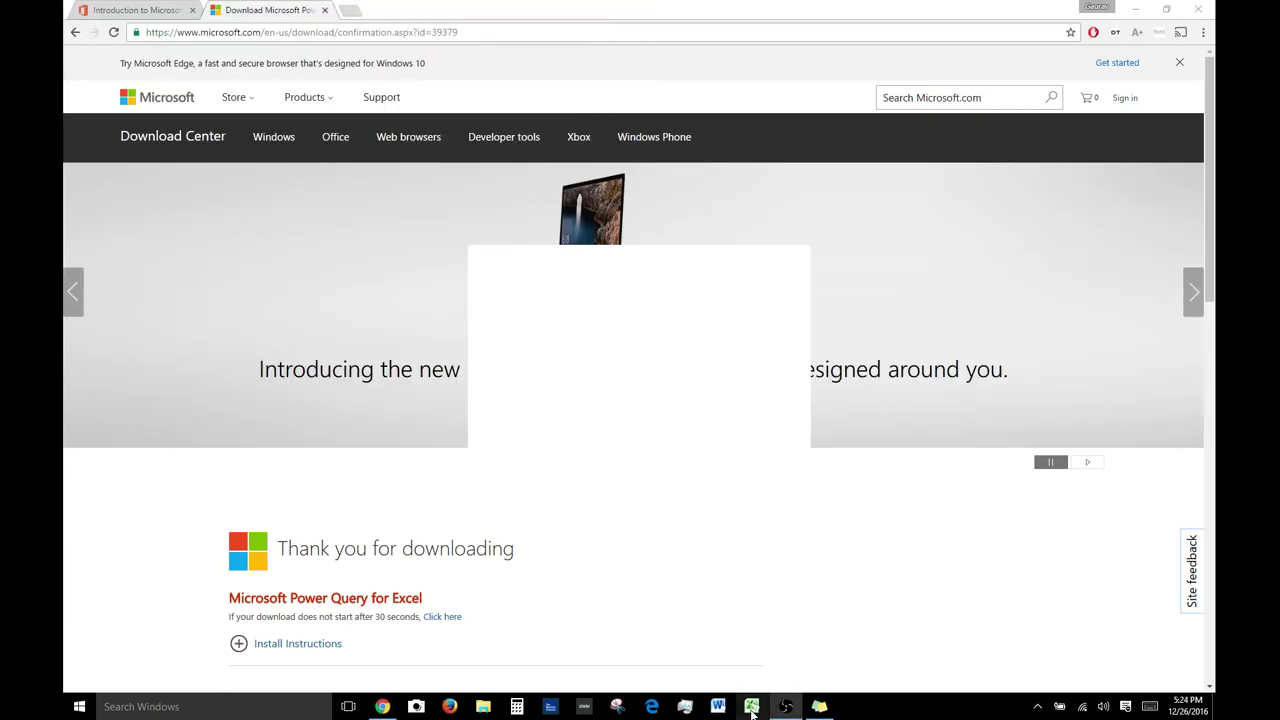